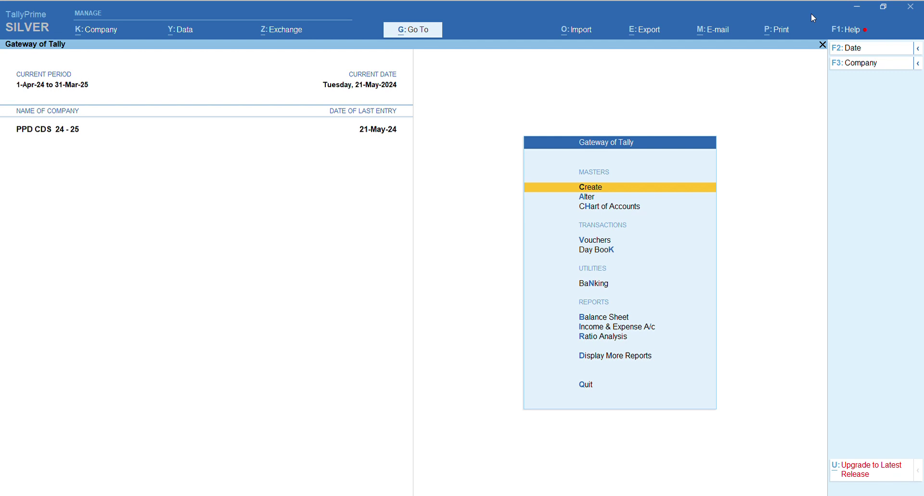
- Look up the NRLM Fund group in the list of groups available for alteration, and return to the Gateway of Tally
{"action": "key", "text": "Down"}
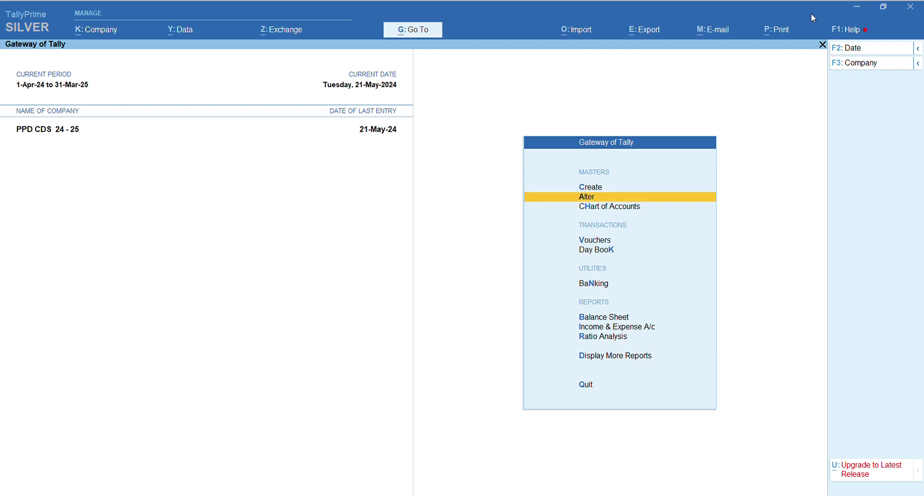
{"action": "key", "text": "Return"}
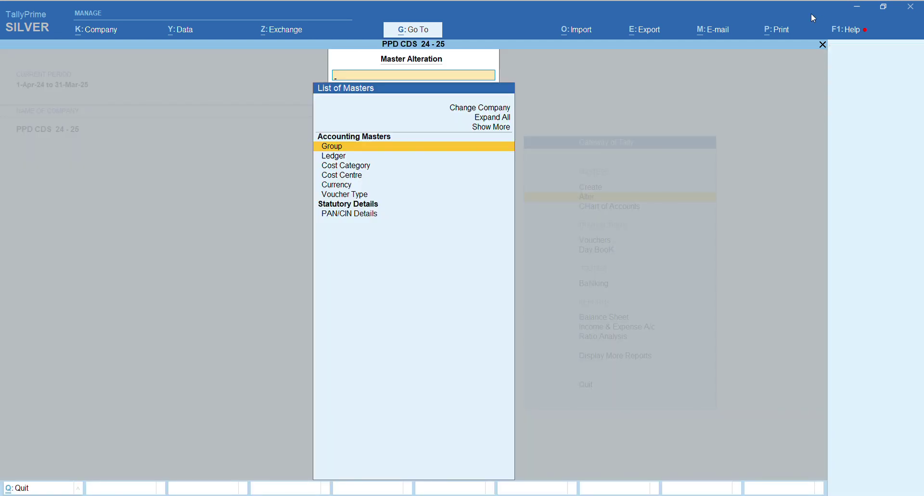
{"action": "key", "text": "Return"}
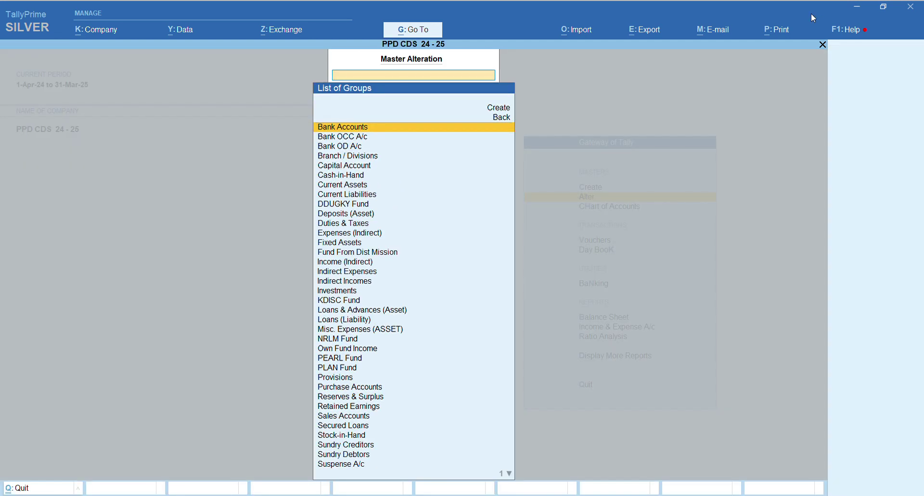
{"action": "type", "text": "Nr"}
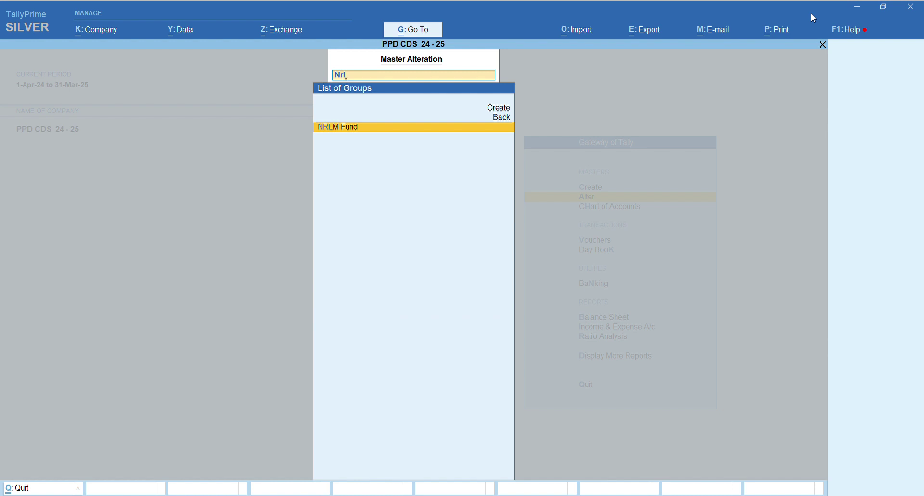
{"action": "type", "text": "l"}
{"action": "key", "text": "BackSpace"}
{"action": "key", "text": "BackSpace"}
{"action": "key", "text": "BackSpace"}
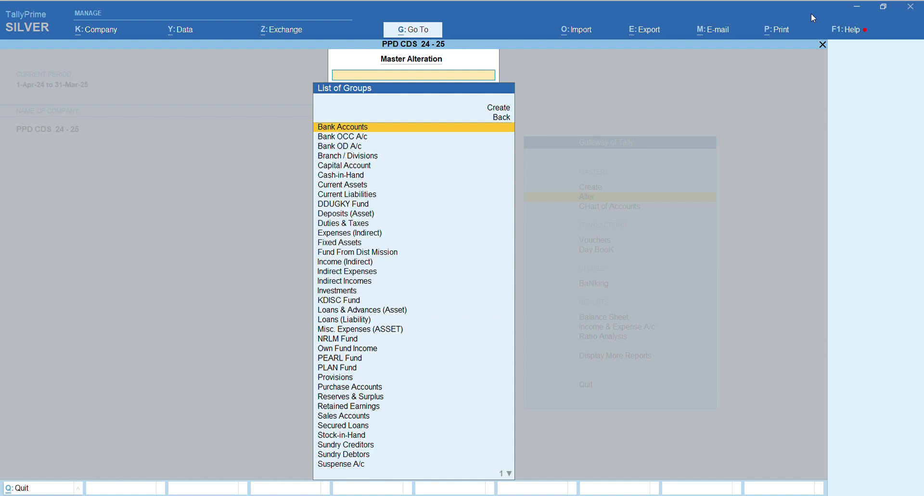
{"action": "key", "text": "Escape"}
{"action": "key", "text": "Escape"}
{"action": "key", "text": "Escape"}
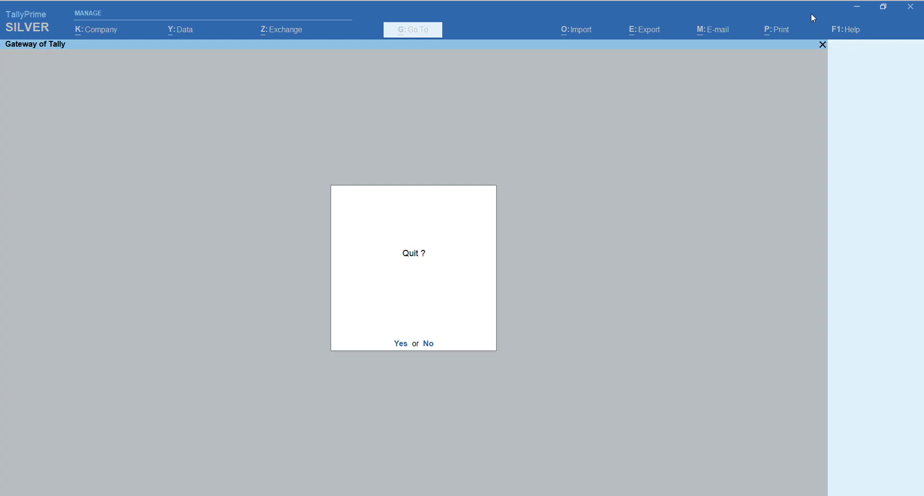
{"action": "key", "text": "Escape"}
- Start a new ledger named "Org 08 CDS Accountant Salary" and place it under the NRLM Fund group
{"action": "key", "text": "Up"}
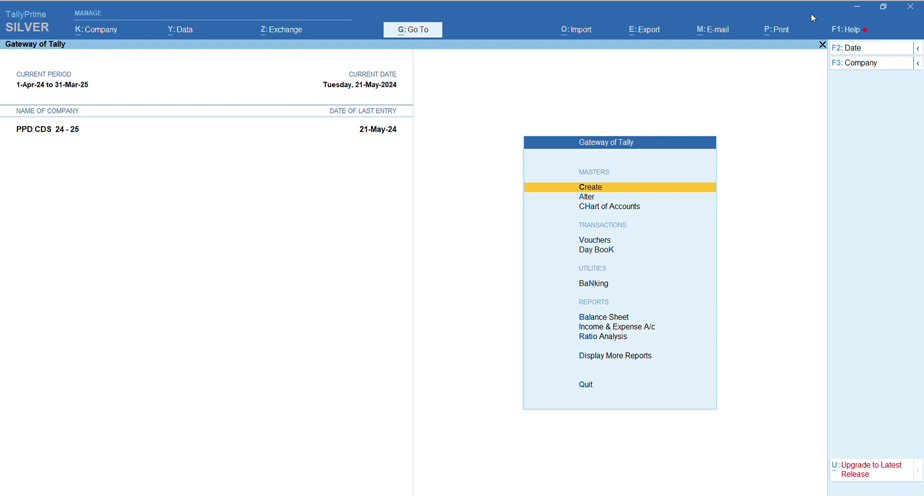
{"action": "key", "text": "Return"}
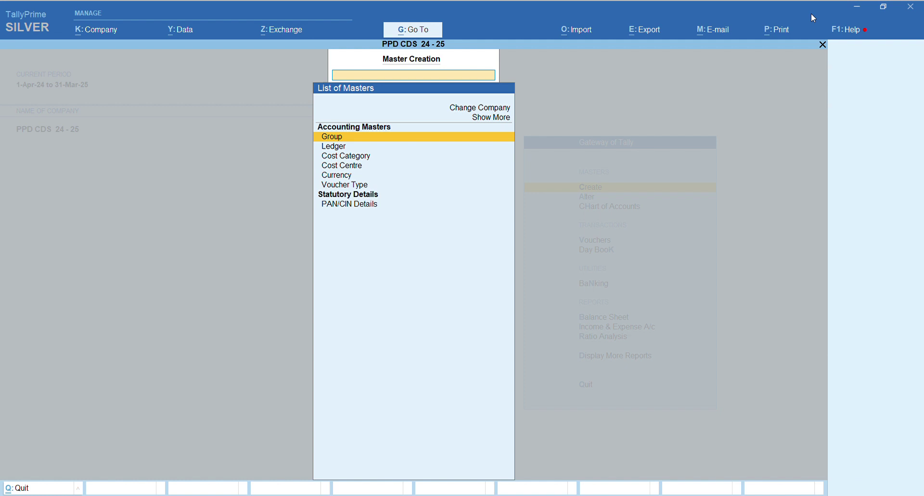
{"action": "key", "text": "Down"}
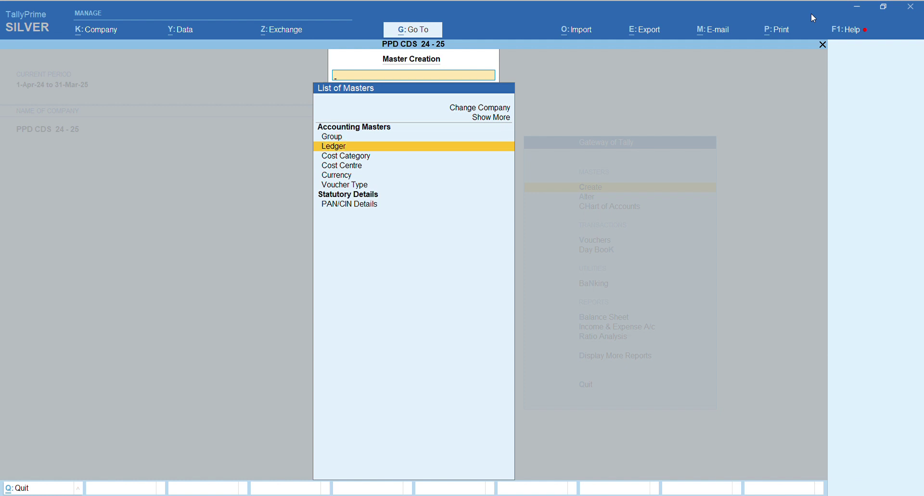
{"action": "key", "text": "Return"}
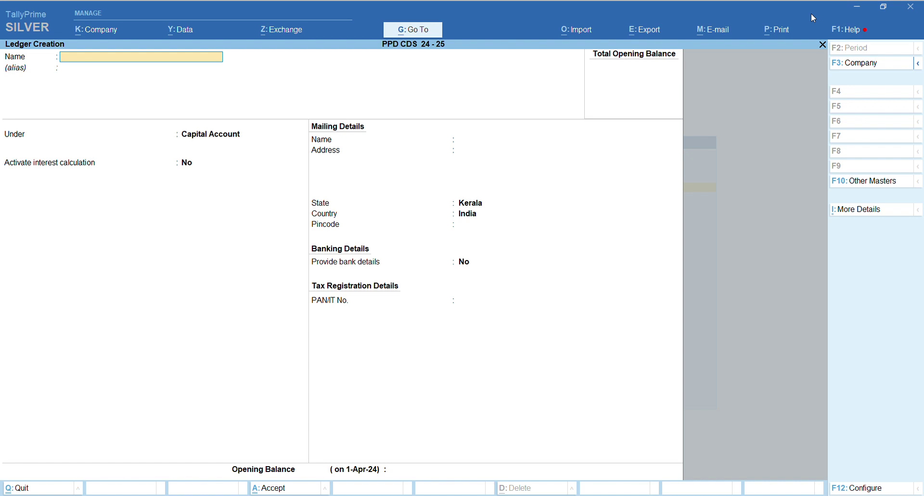
{"action": "type", "text": "Org 08 CDS accountant Sal"}
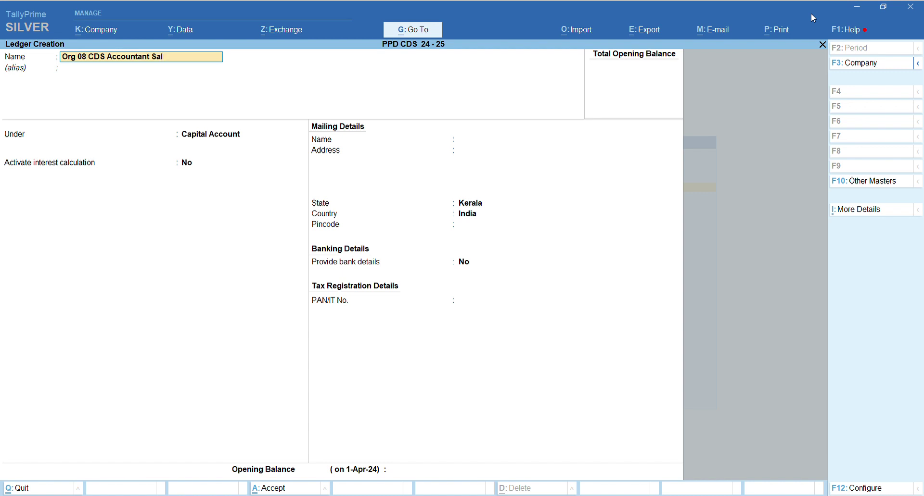
{"action": "type", "text": "ary"}
{"action": "key", "text": "Return"}
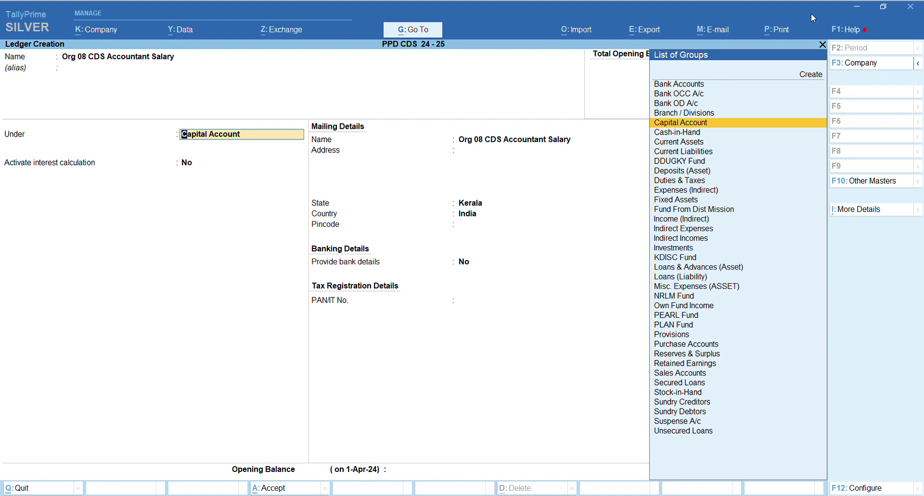
{"action": "type", "text": "Nr"}
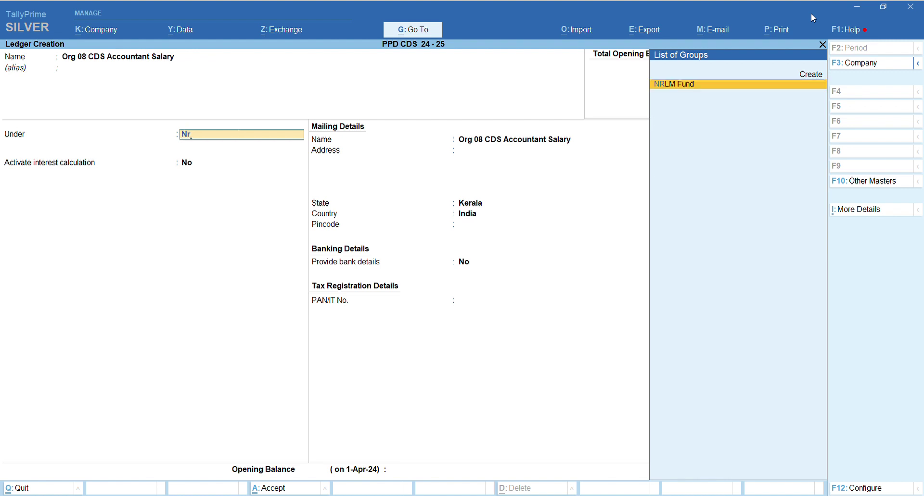
{"action": "key", "text": "Return"}
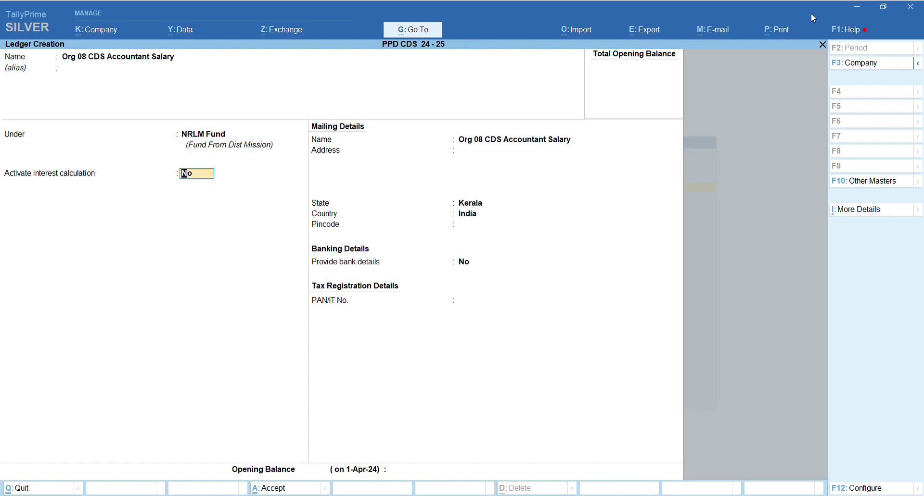
- Check the cost centre applicability setting in the new ledger's additional details
{"action": "key", "text": "Return"}
{"action": "key", "text": "Return"}
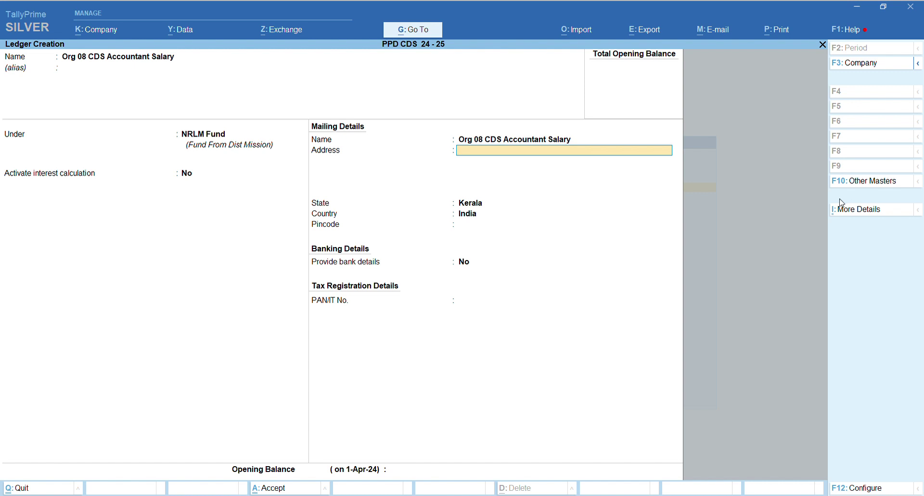
{"action": "left_click", "coordinate": [854, 210]}
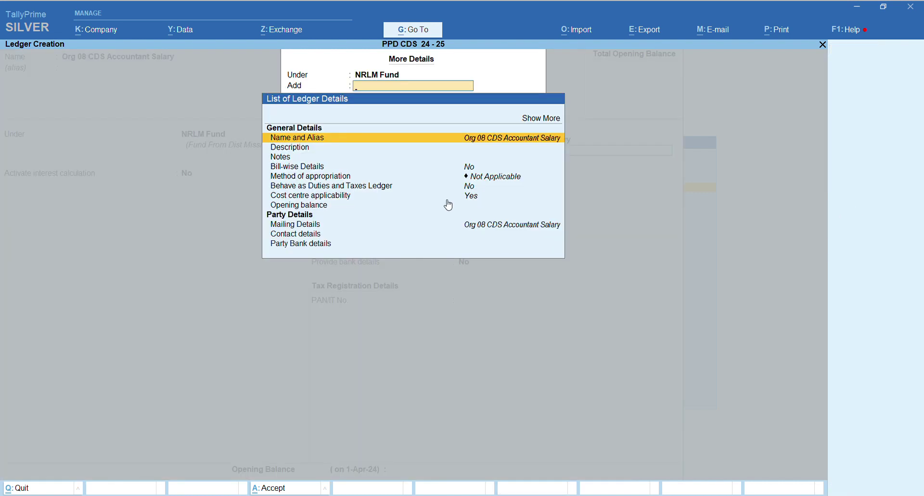
{"action": "left_click", "coordinate": [480, 203]}
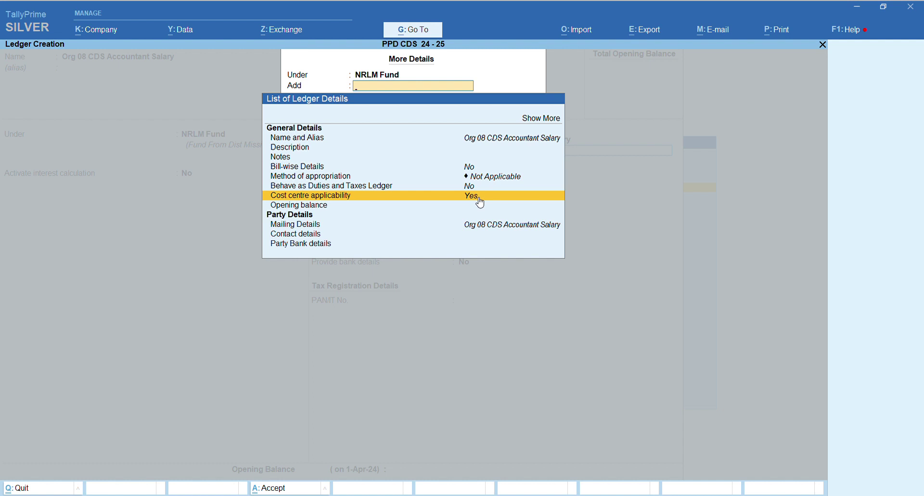
{"action": "left_click", "coordinate": [479, 197]}
{"action": "key", "text": "Return"}
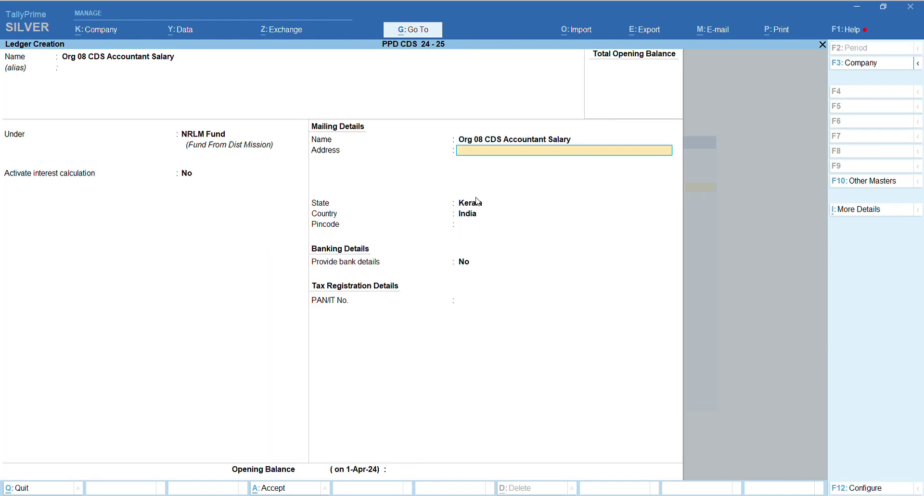
- Save the accountant salary ledger with a blank opening balance and return to the Gateway of Tally
{"action": "key", "text": "Return"}
{"action": "key", "text": "Return"}
{"action": "key", "text": "Return"}
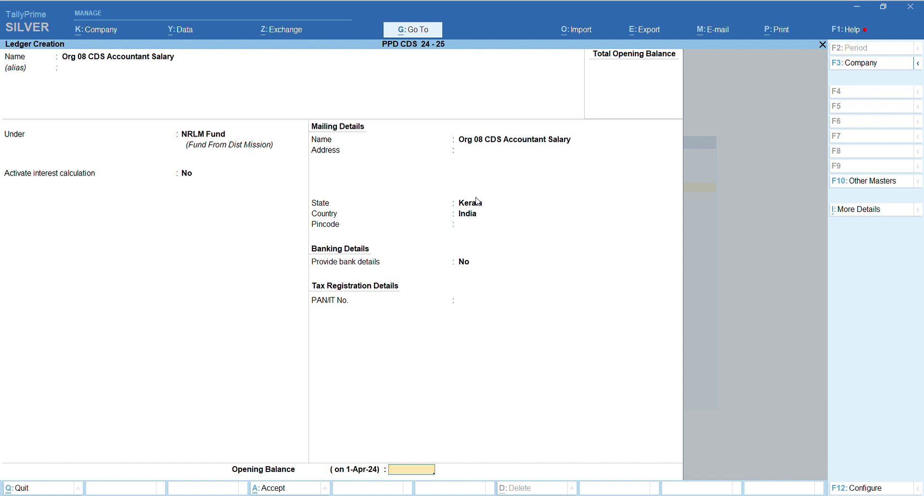
{"action": "key", "text": "Return"}
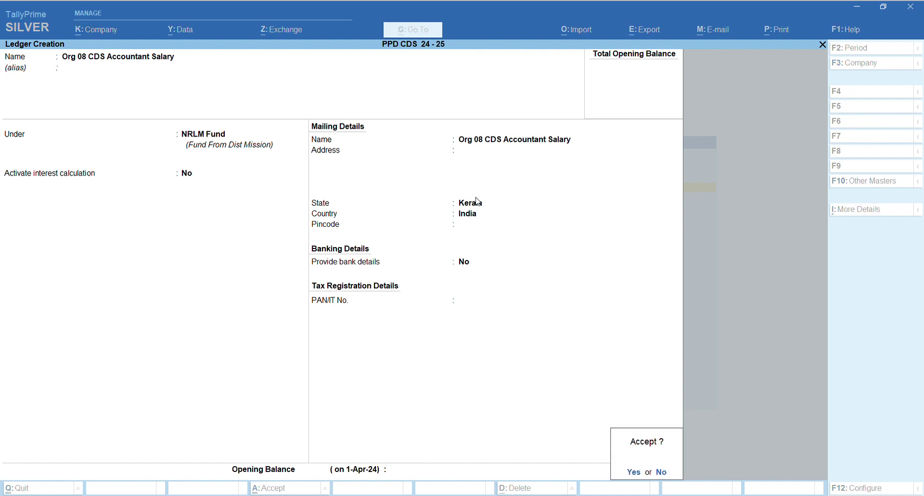
{"action": "key", "text": "Return"}
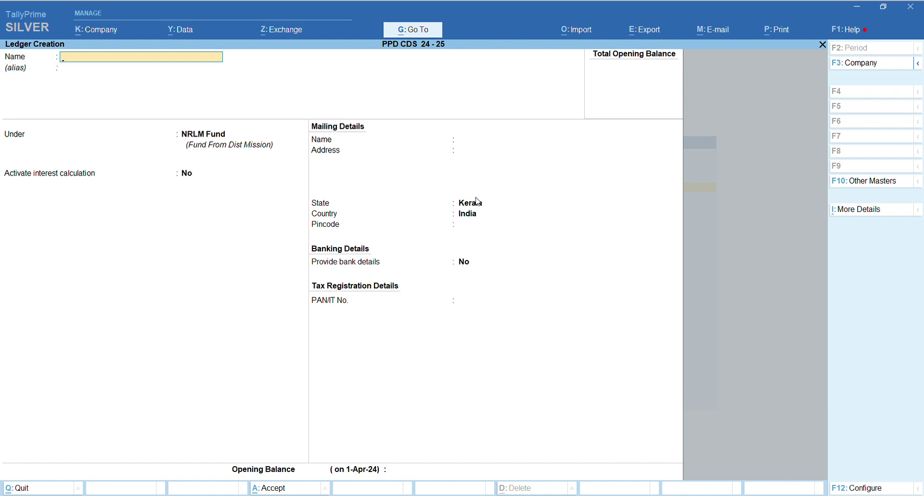
{"action": "key", "text": "Escape"}
{"action": "key", "text": "Escape"}
{"action": "key", "text": "Escape"}
{"action": "key", "text": "Escape"}
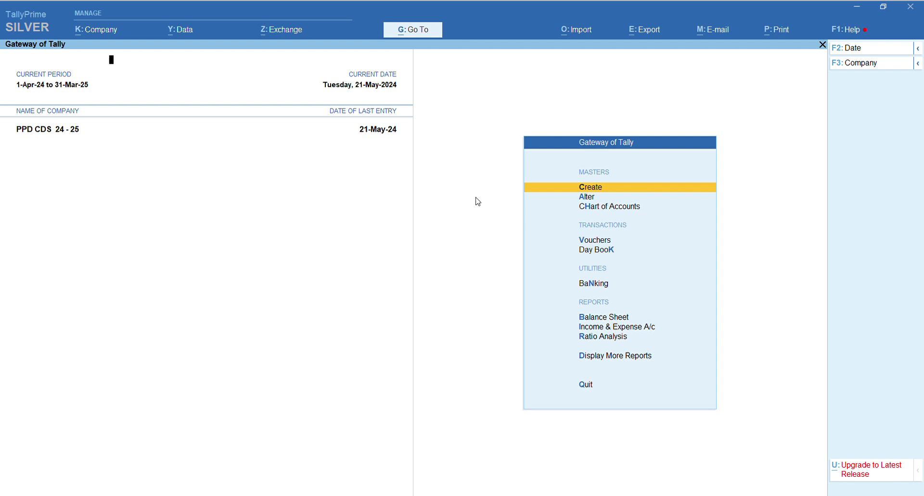
- Start a receipt voucher dated 22-5-2024 with voucher number 1510
{"action": "key", "text": "v"}
{"action": "key", "text": "F2"}
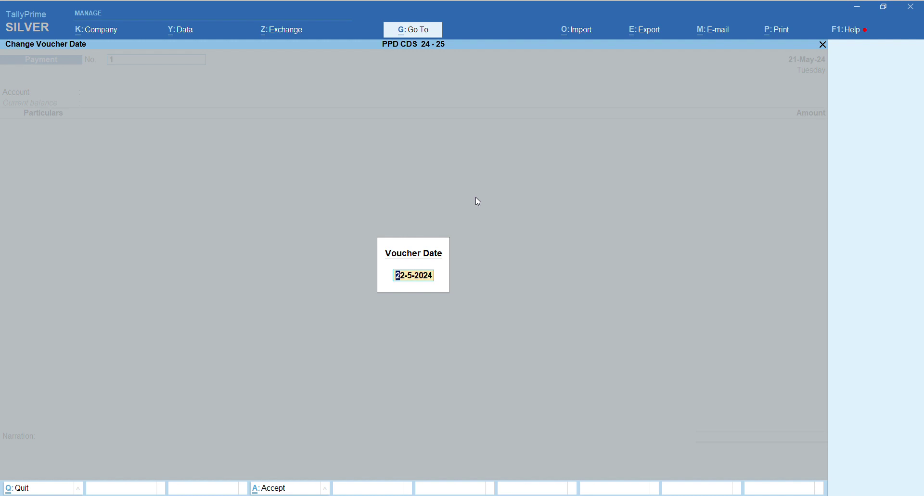
{"action": "key", "text": "Return"}
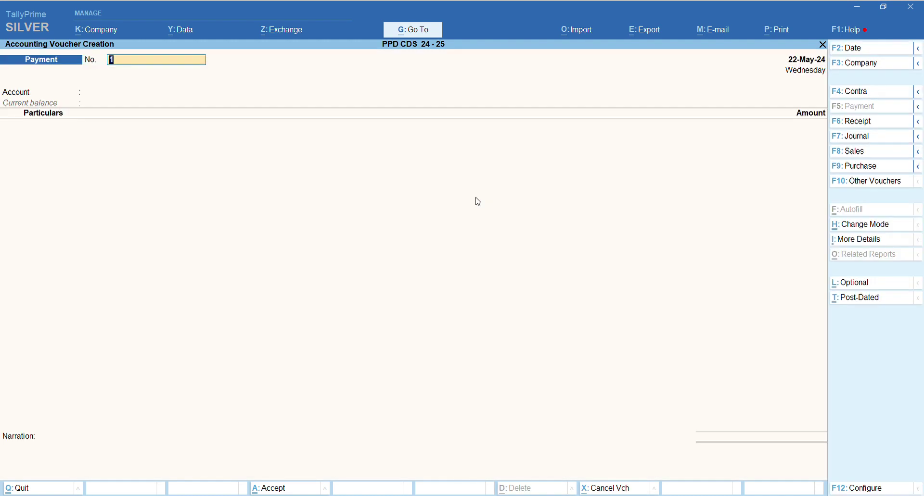
{"action": "key", "text": "F6"}
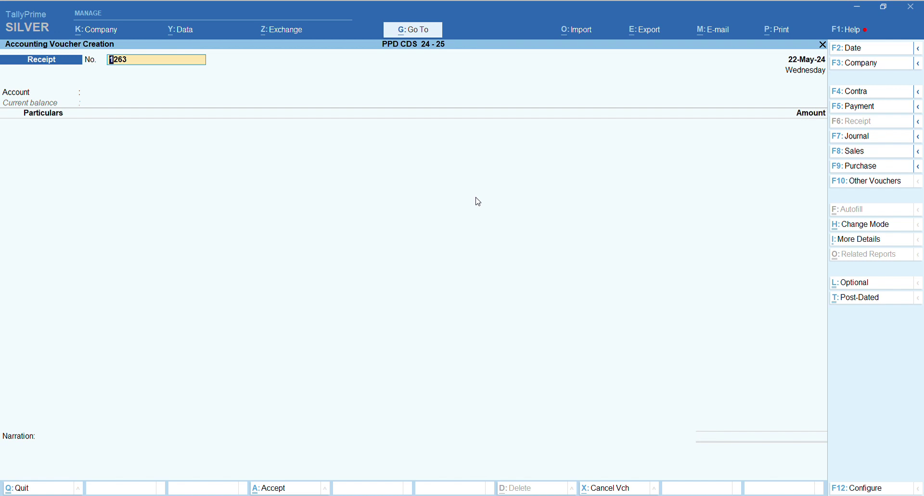
{"action": "type", "text": "1510"}
{"action": "key", "text": "Return"}
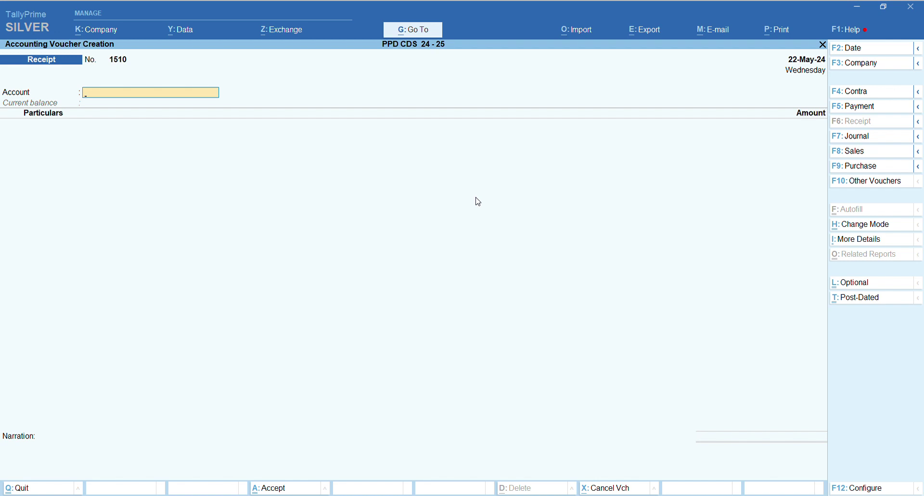
- Record a receipt of 18,250 into the PPD Own Fund account against the Org 08 CDS Accountant Salary ledger
{"action": "type", "text": "Own"}
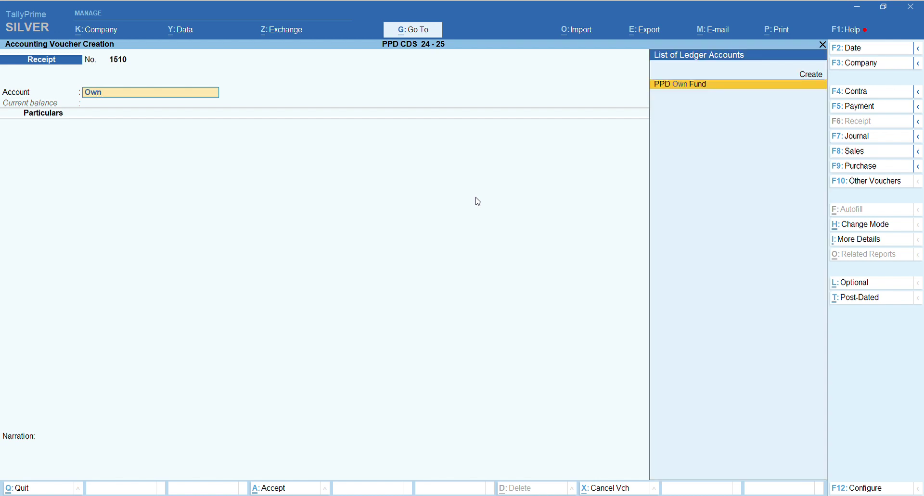
{"action": "key", "text": "Return"}
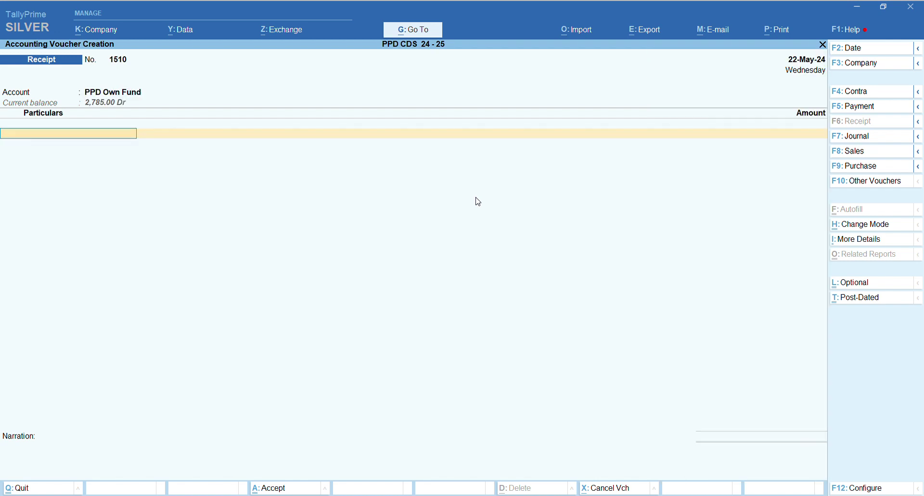
{"action": "type", "text": "Acco"}
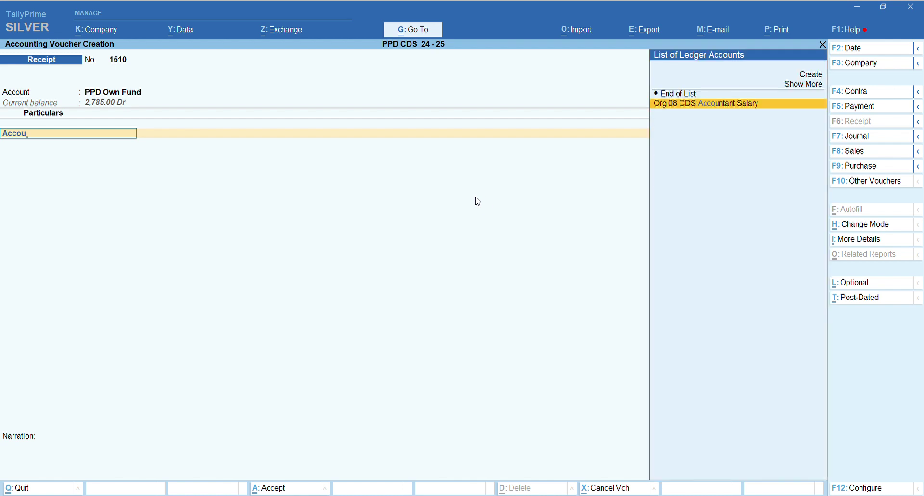
{"action": "type", "text": "u"}
{"action": "key", "text": "Return"}
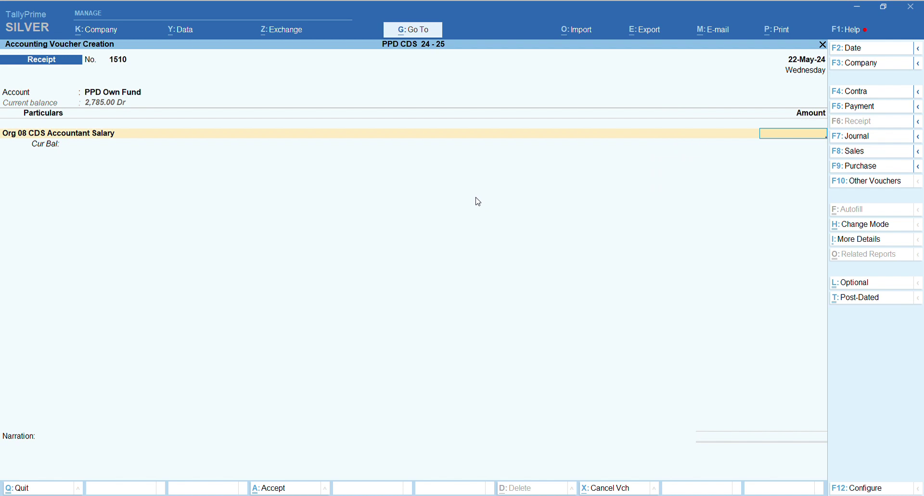
{"action": "type", "text": "18,250"}
{"action": "key", "text": "Return"}
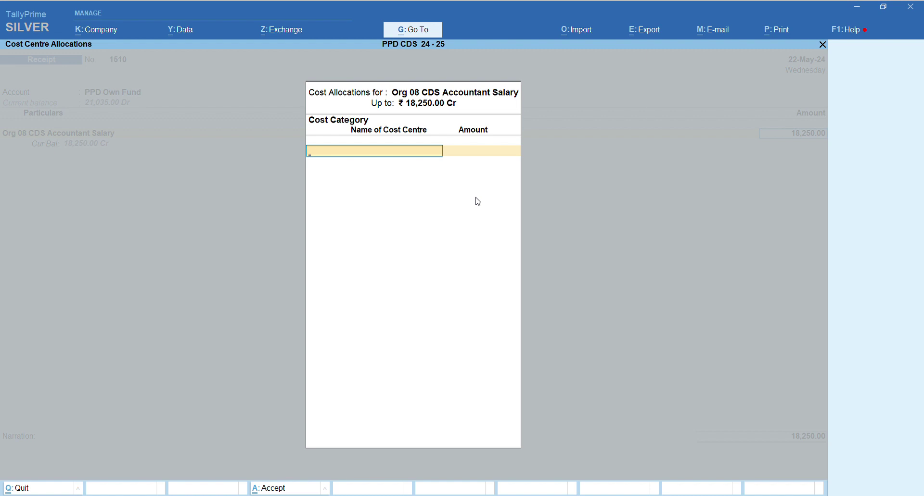
{"action": "type", "text": "D"}
{"action": "key", "text": "BackSpace"}
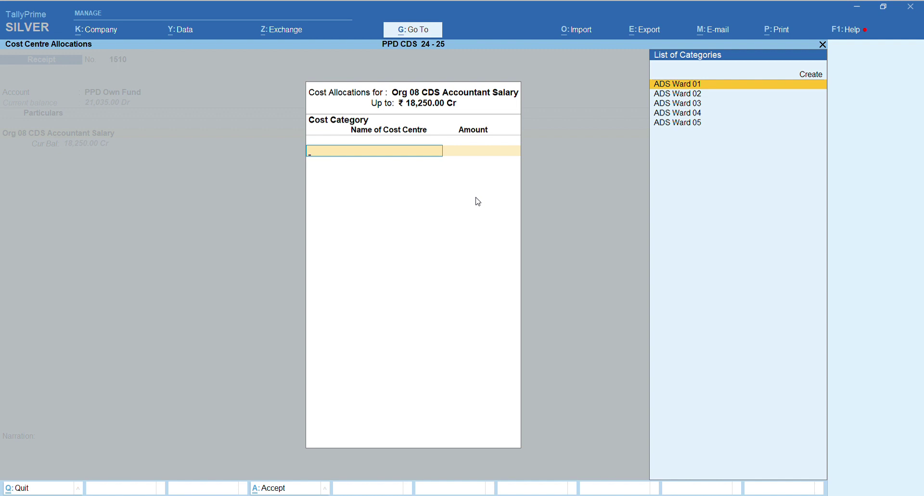
{"action": "type", "text": "D"}
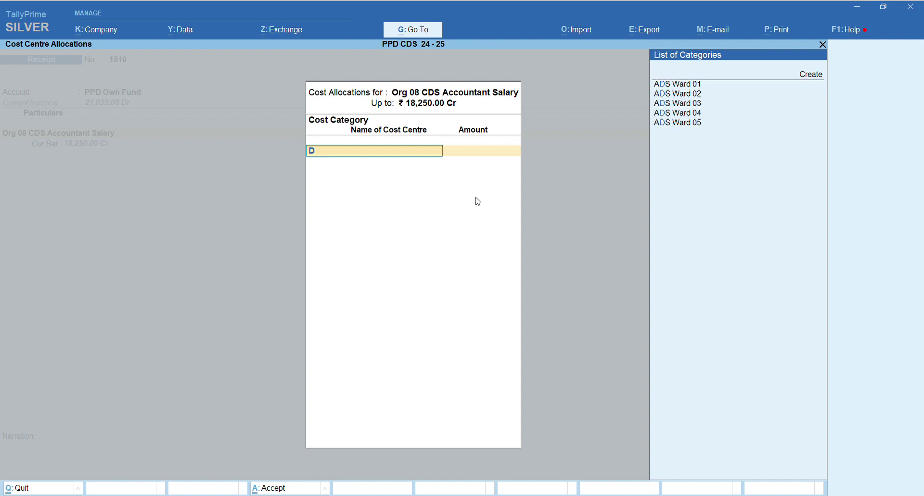
{"action": "key", "text": "BackSpace"}
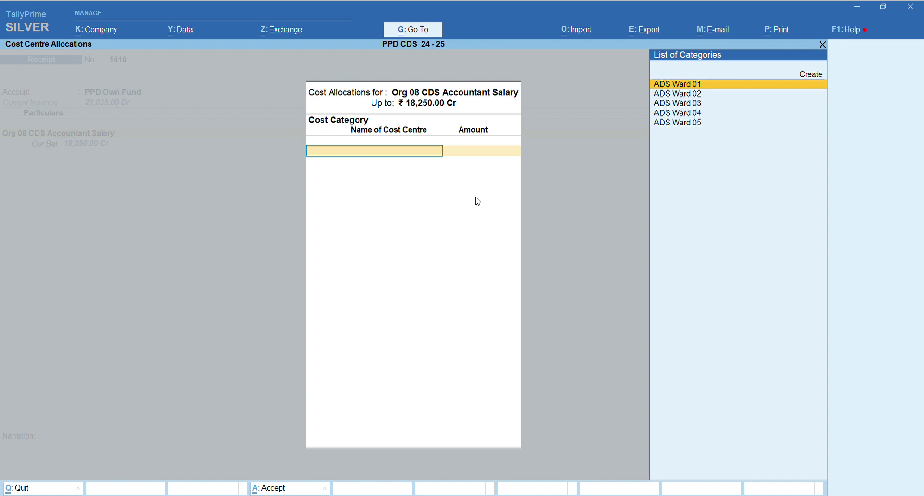
- Create the cost category Dist Mission Fund Receipts with allocation of non-revenue items set to Yes
{"action": "key", "text": "alt+c"}
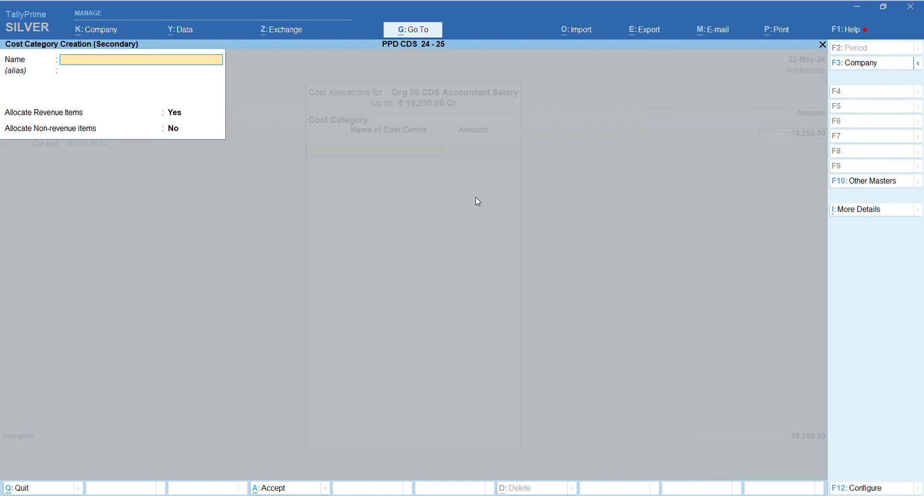
{"action": "type", "text": "Dist Mission fund Receipts"}
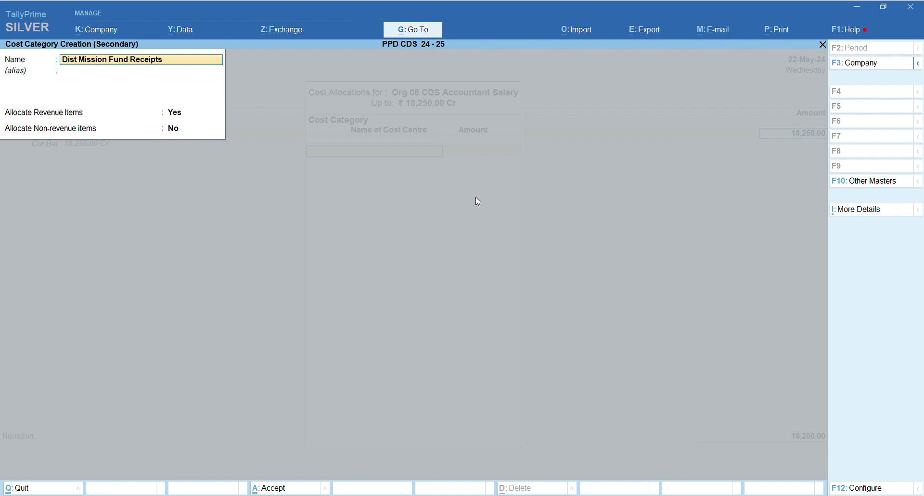
{"action": "key", "text": "Return"}
{"action": "key", "text": "Return"}
{"action": "key", "text": "Return"}
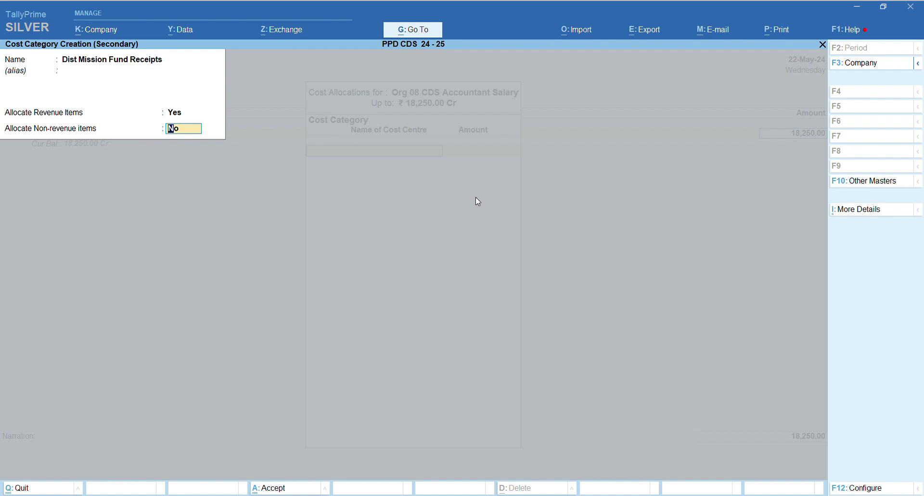
{"action": "type", "text": "y"}
{"action": "key", "text": "Return"}
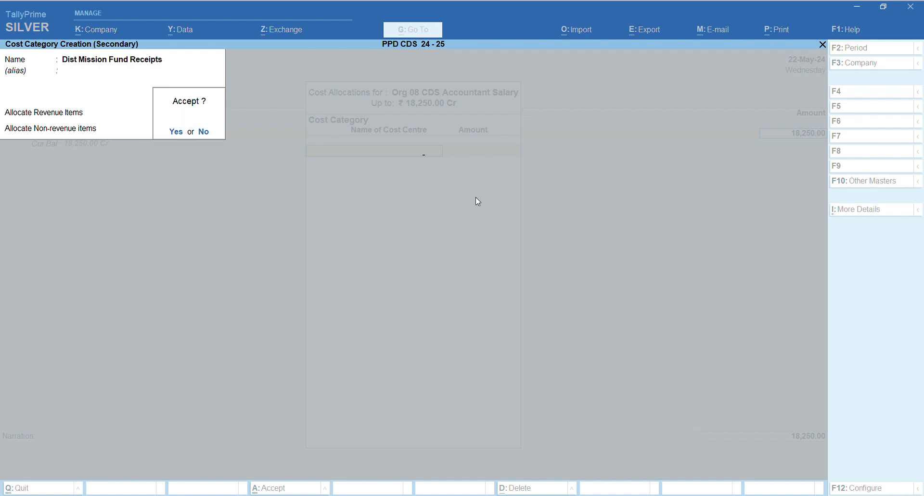
{"action": "key", "text": "Return"}
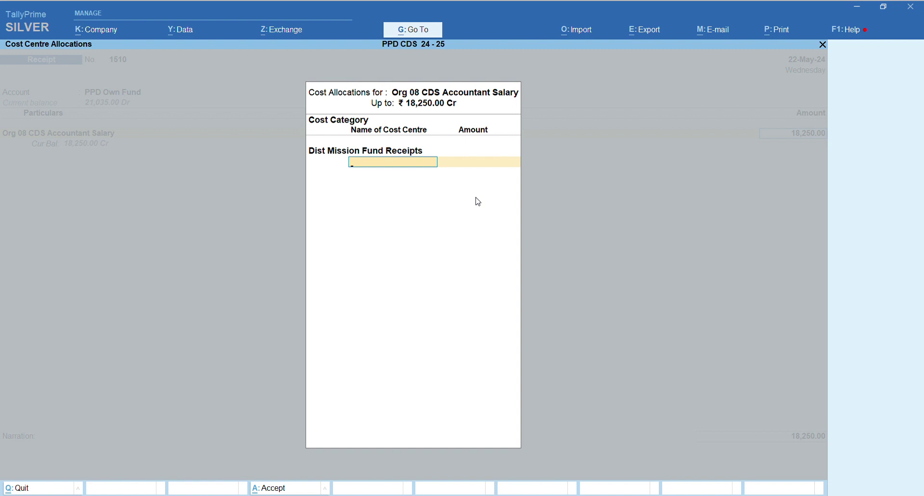
- Create the primary cost centre Accountant Salary in the Dist Mission Fund Receipts category
{"action": "key", "text": "alt+c"}
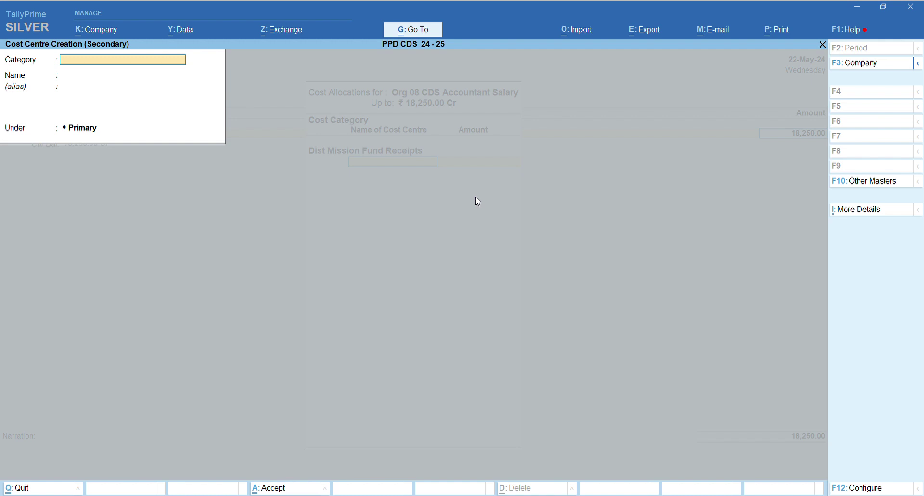
{"action": "type", "text": "Dist"}
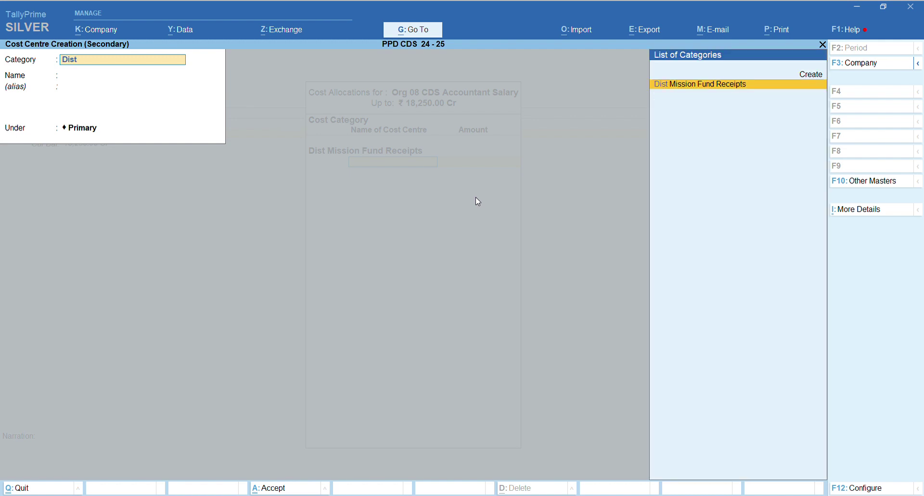
{"action": "key", "text": "Return"}
{"action": "type", "text": "Acco"}
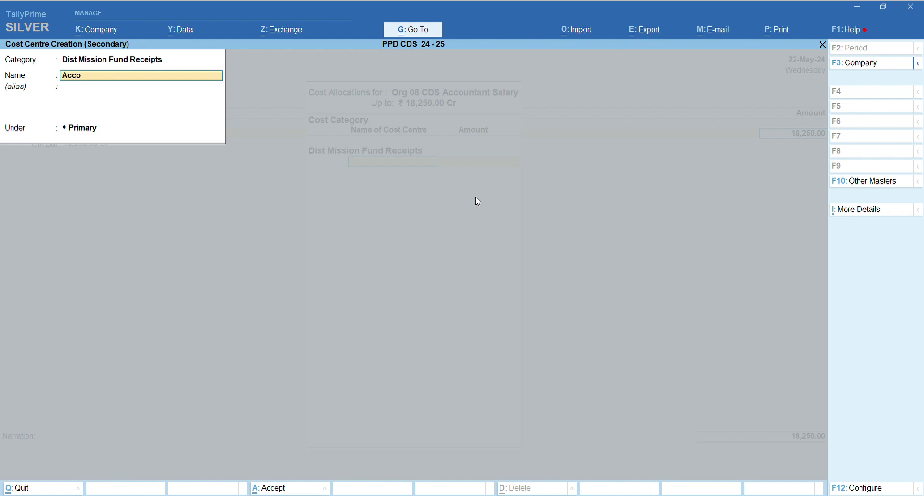
{"action": "type", "text": "untant Salar"}
{"action": "type", "text": "y"}
{"action": "key", "text": "Return"}
{"action": "key", "text": "Return"}
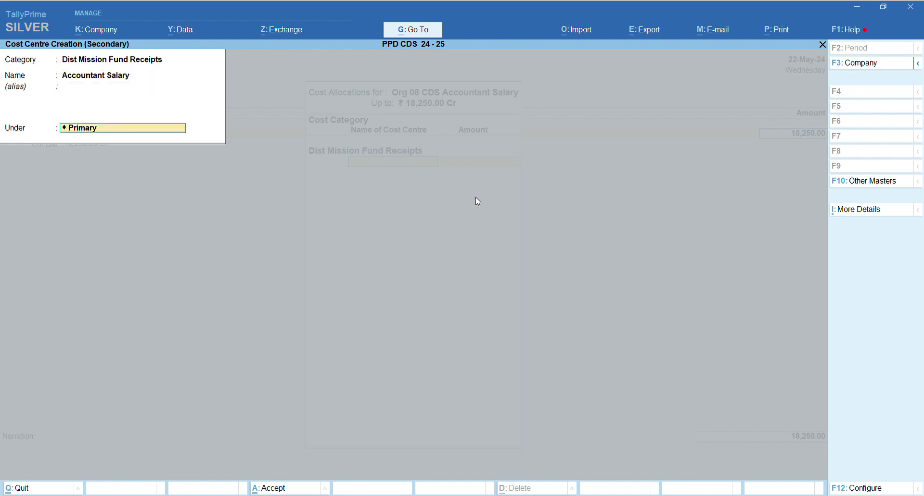
{"action": "key", "text": "Return"}
{"action": "key", "text": "Return"}
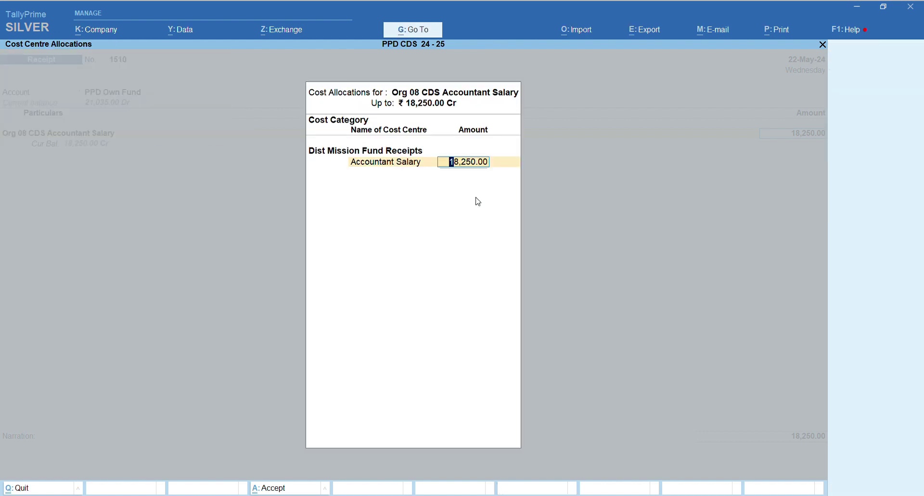
- Allocate the full 18,250 of the receipt to the Accountant Salary cost centre and close the cost allocations
{"action": "key", "text": "Return"}
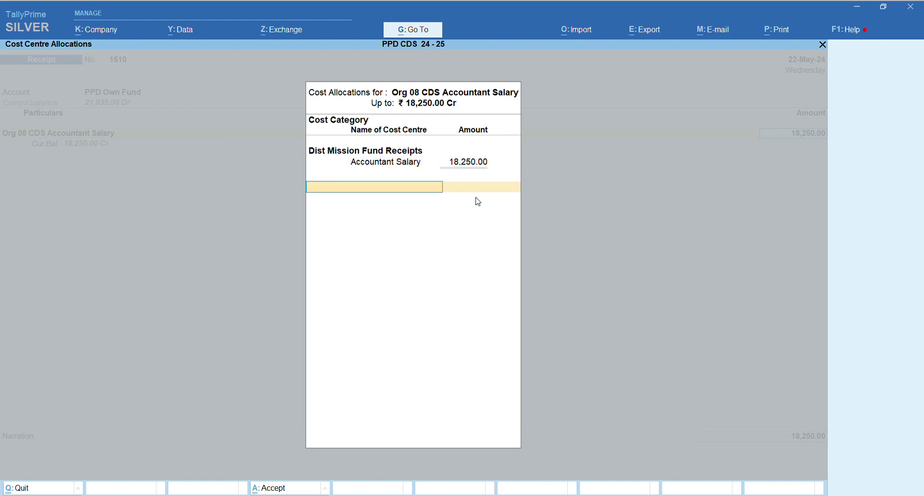
{"action": "key", "text": "Return"}
{"action": "key", "text": "Return"}
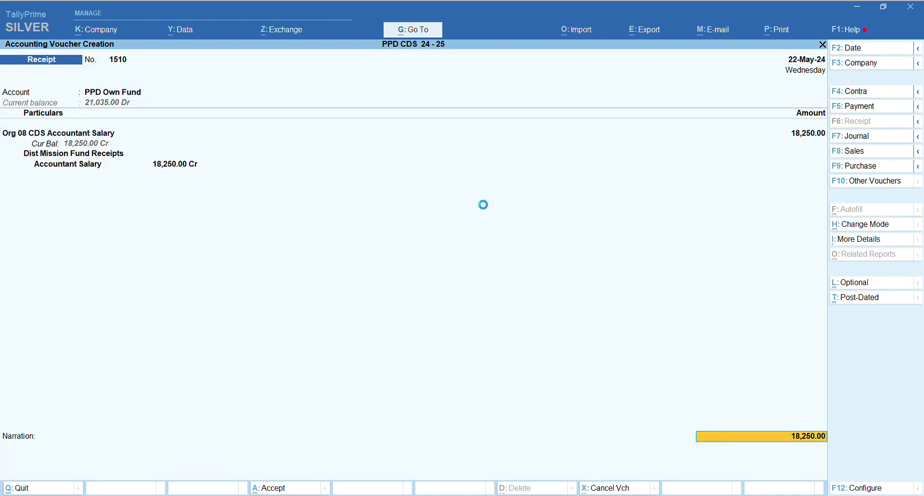
- Accept the Cheque/DD bank allocation dated 22-May-24 with blank instrument details and save the receipt voucher without a narration
{"action": "key", "text": "Return"}
{"action": "key", "text": "Return"}
{"action": "key", "text": "Return"}
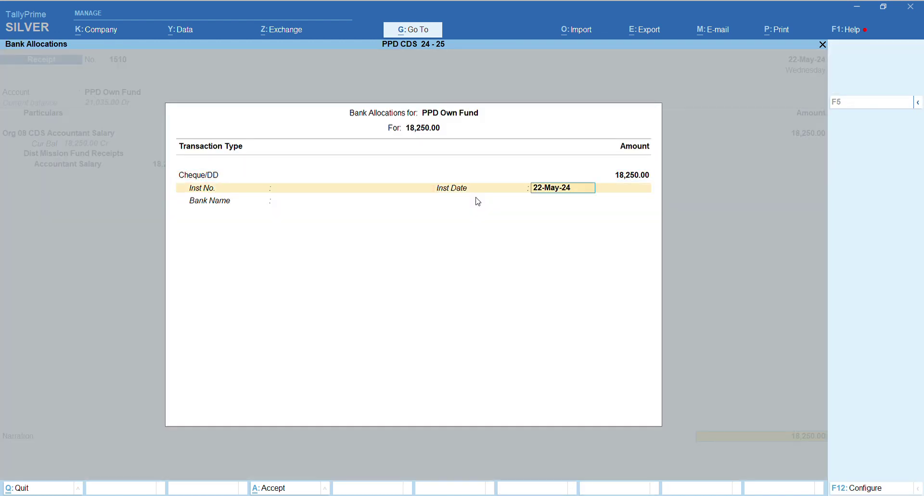
{"action": "key", "text": "Return"}
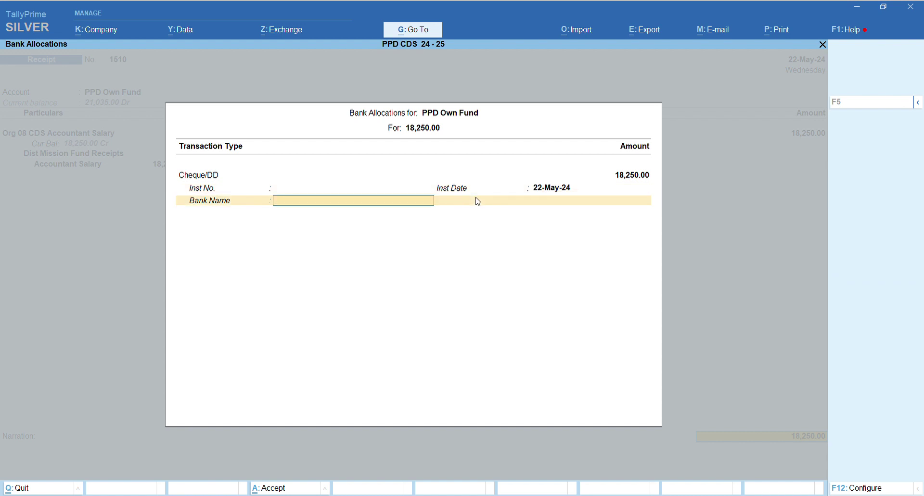
{"action": "key", "text": "Return"}
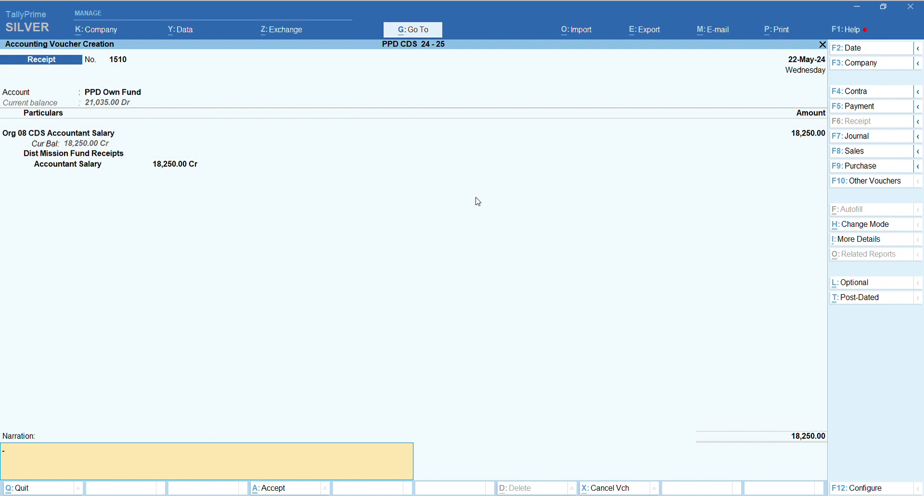
{"action": "key", "text": "Return"}
{"action": "key", "text": "Return"}
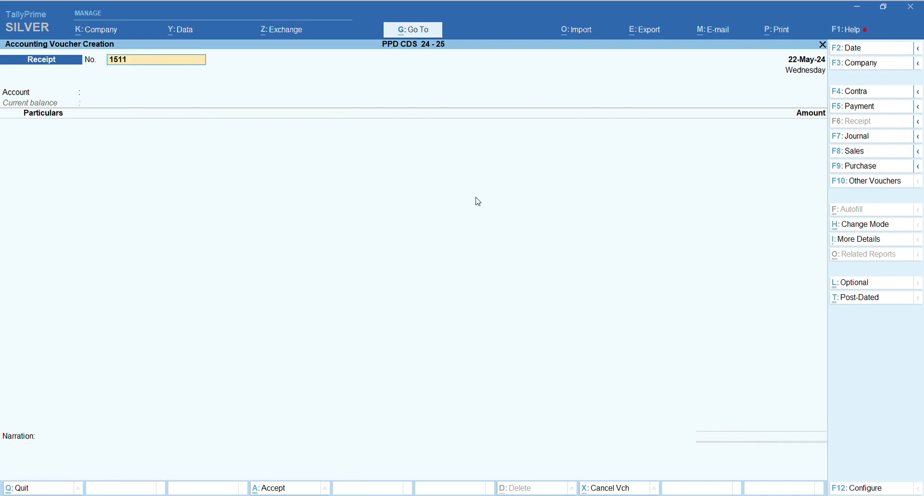
- Start a payment voucher dated 10-Jun-24 with voucher number 5
{"action": "key", "text": "F2"}
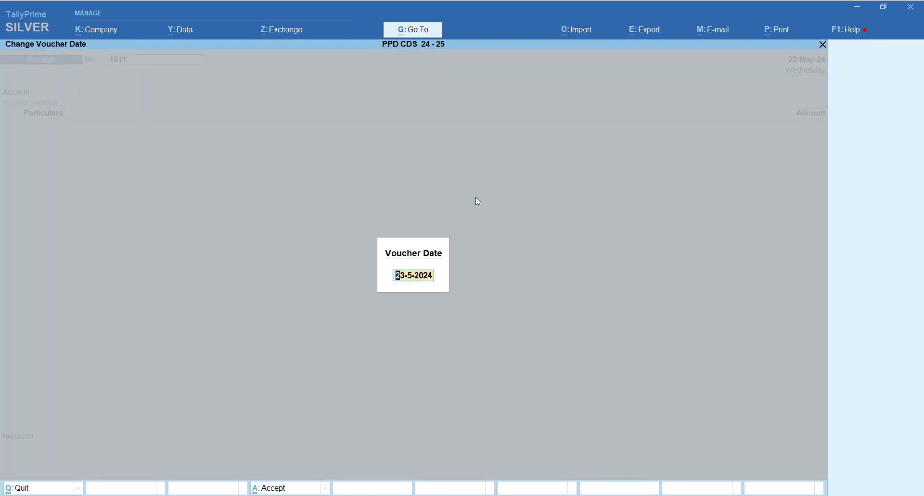
{"action": "type", "text": "10.6"}
{"action": "key", "text": "Return"}
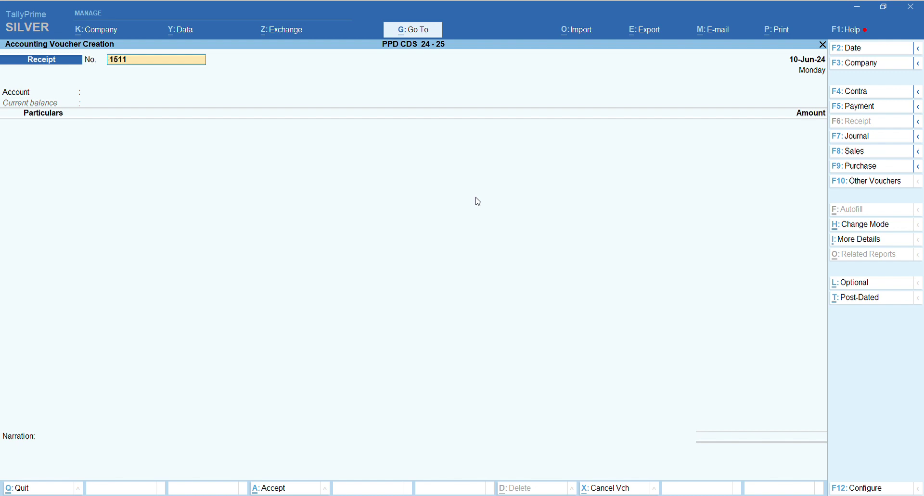
{"action": "key", "text": "F5"}
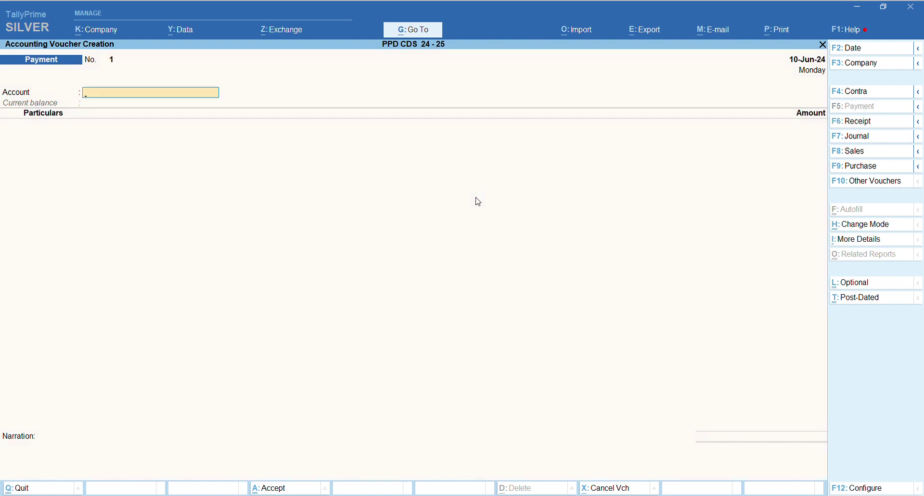
{"action": "key", "text": "BackSpace"}
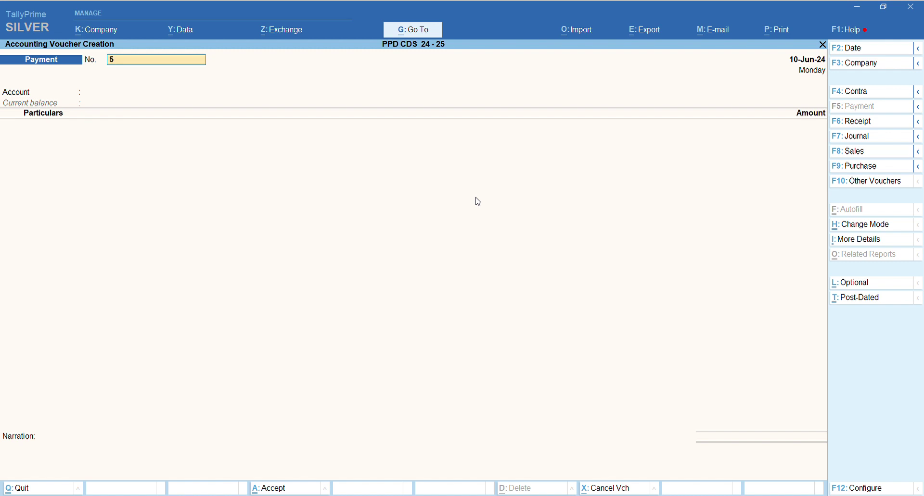
{"action": "key", "text": "Return"}
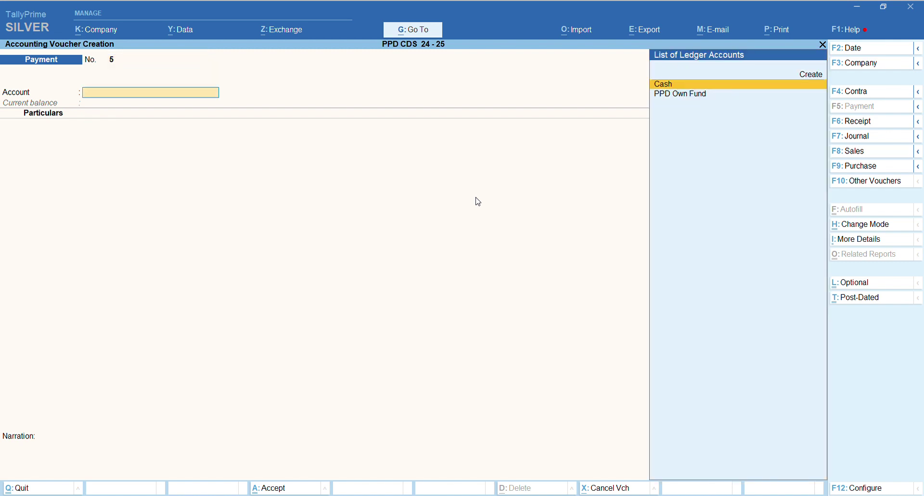
- Enter a payment of 18,250 from the PPD Own Fund account against the Org 08 CDS Accountant Salary ledger
{"action": "type", "text": "Own"}
{"action": "key", "text": "Return"}
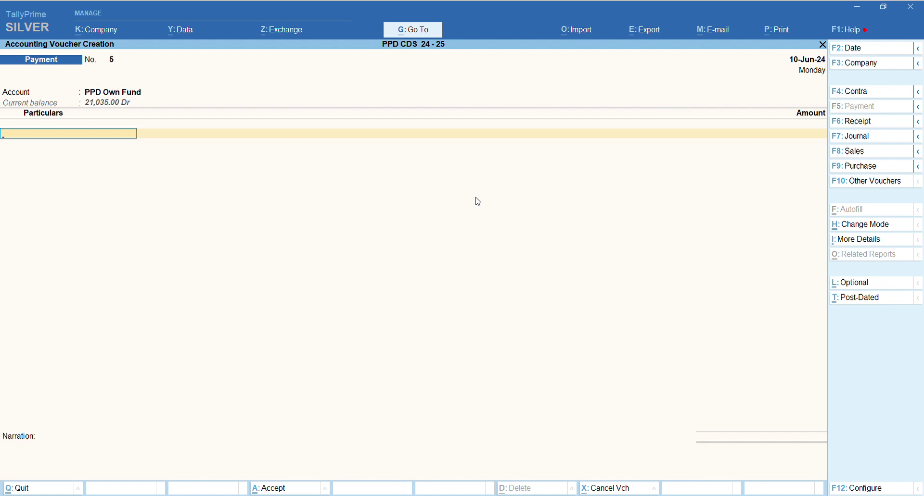
{"action": "type", "text": "Acco"}
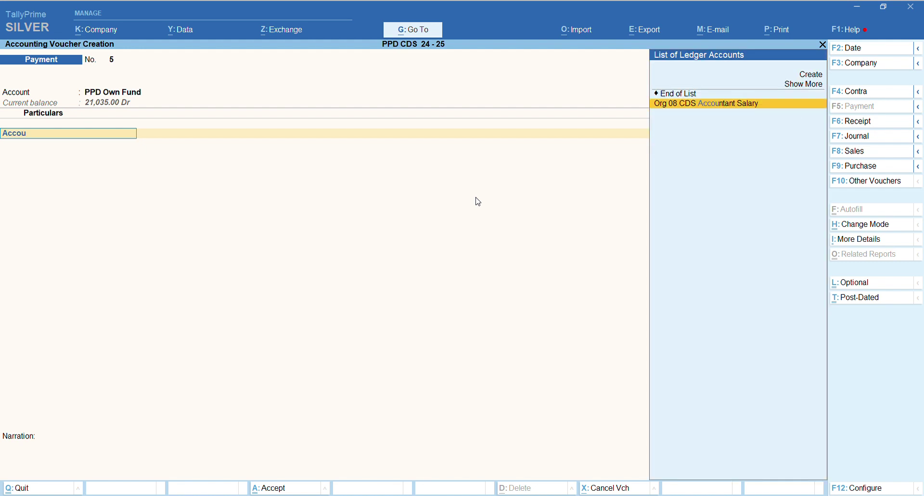
{"action": "type", "text": "u"}
{"action": "key", "text": "Return"}
{"action": "type", "text": "18"}
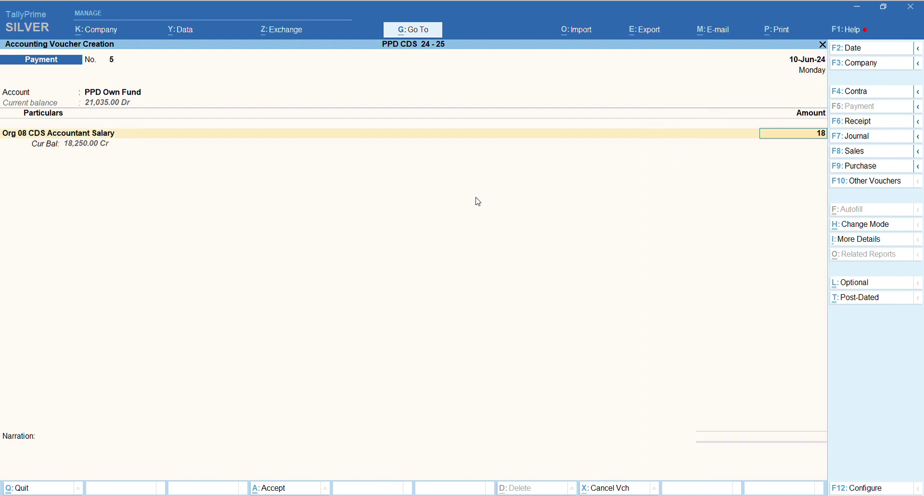
{"action": "type", "text": "250"}
{"action": "key", "text": "Return"}
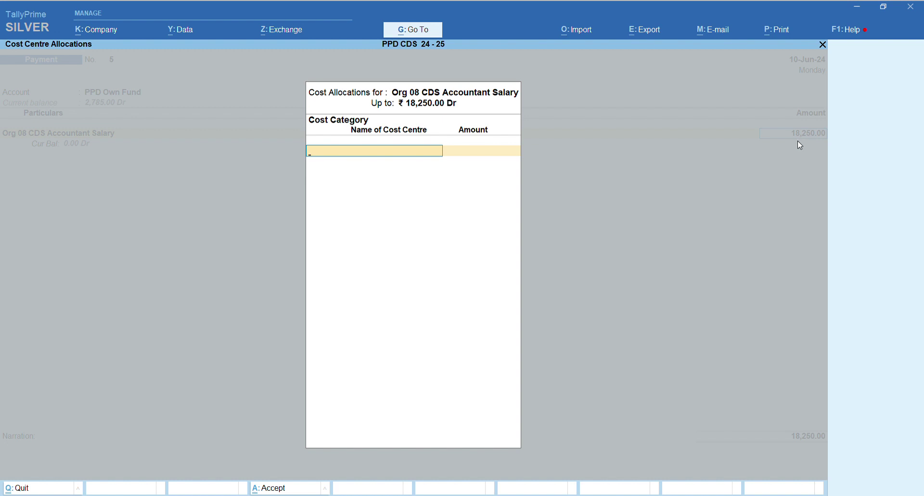
- Create the cost category Accountant Salary with allocation of non-revenue items set to Yes
{"action": "key", "text": "alt+c"}
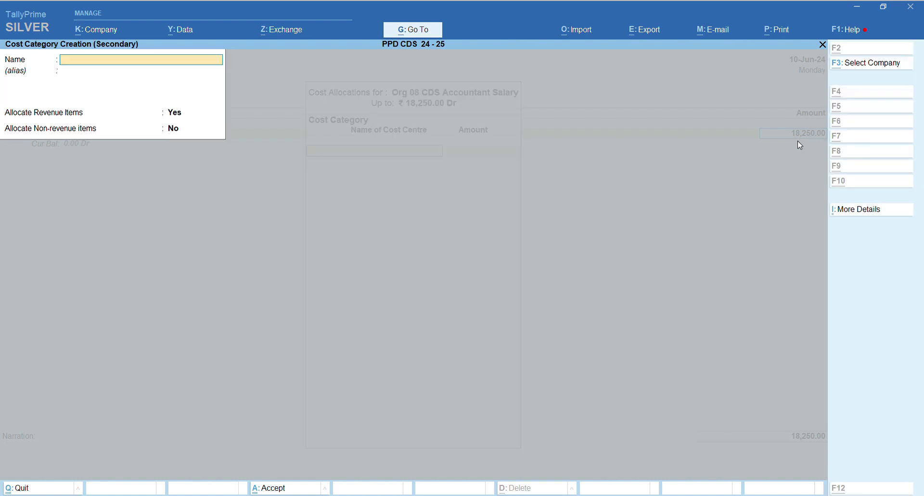
{"action": "type", "text": "Acc"}
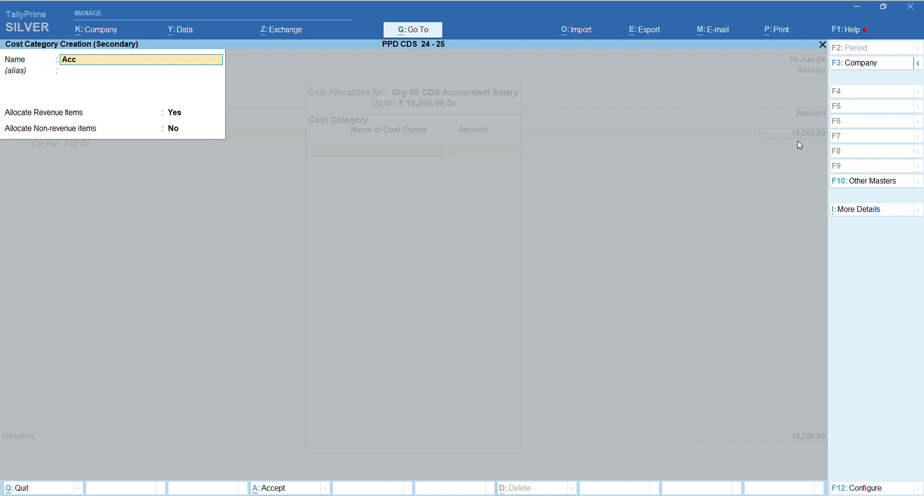
{"action": "key", "text": "BackSpace"}
{"action": "key", "text": "BackSpace"}
{"action": "type", "text": "ntant Sa"}
{"action": "key", "text": "Return"}
{"action": "key", "text": "Return"}
{"action": "key", "text": "Return"}
{"action": "key", "text": "Return"}
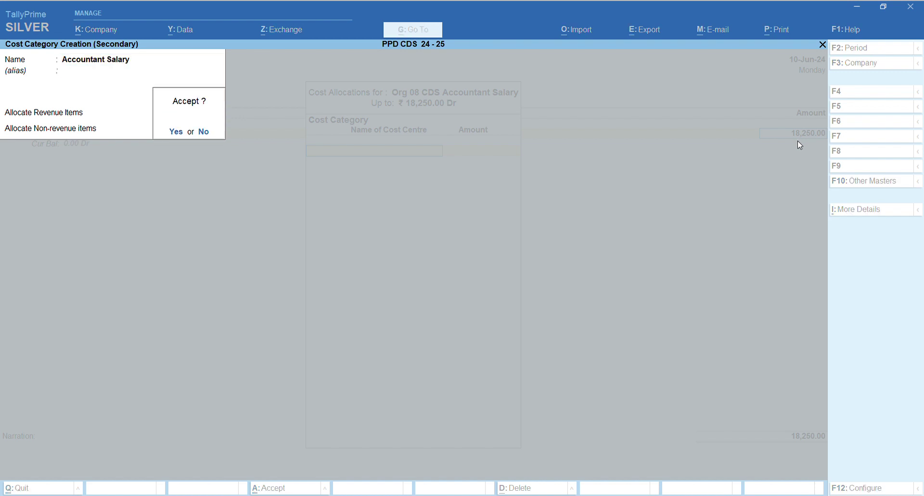
{"action": "type", "text": "n"}
{"action": "type", "text": "y"}
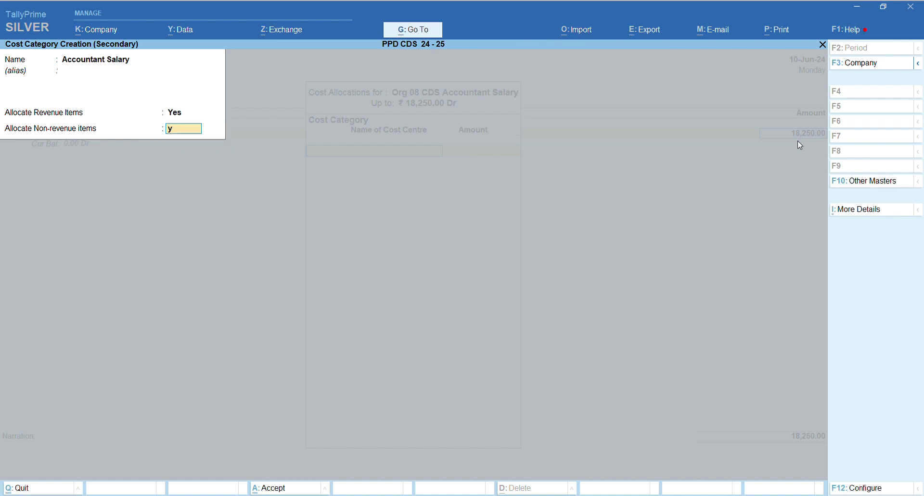
{"action": "key", "text": "Return"}
{"action": "key", "text": "y"}
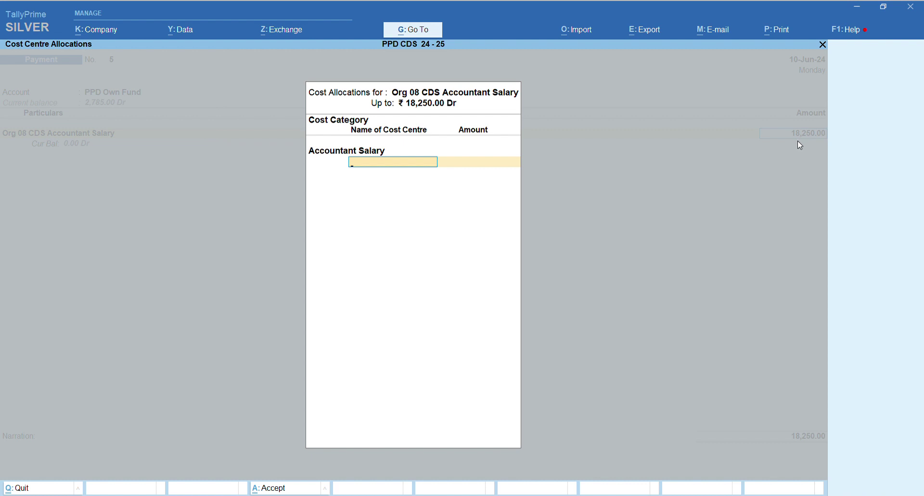
- Create a primary cost centre with the accountant's name plus CDS Accountant under the Accountant Salary category and allocate the full 18,250 to it
{"action": "key", "text": "alt+c"}
{"action": "key", "text": "BackSpace"}
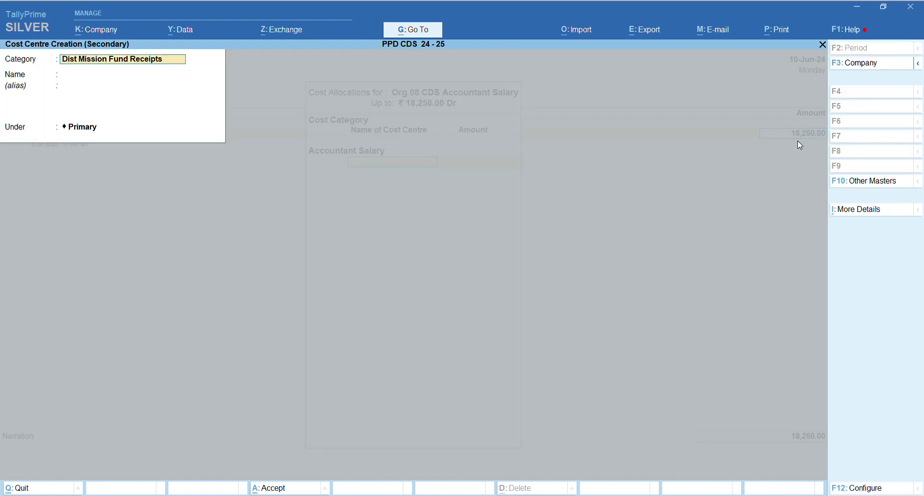
{"action": "type", "text": "Acc"}
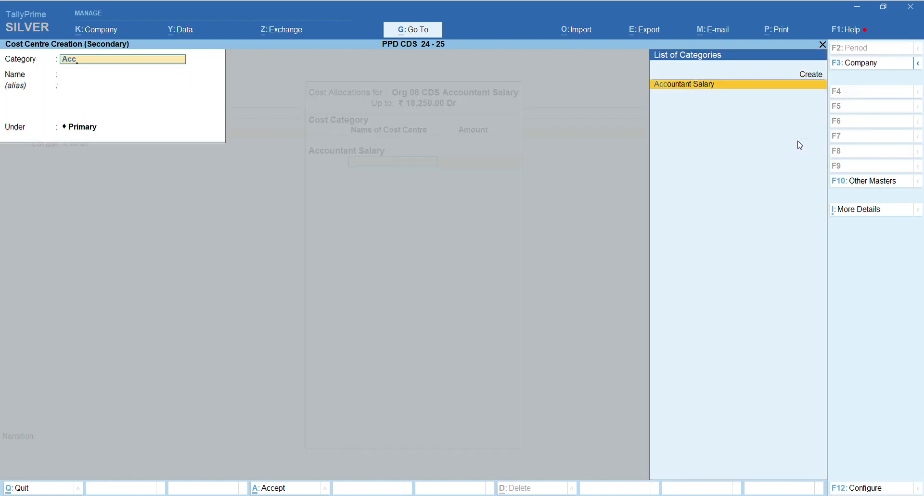
{"action": "key", "text": "Return"}
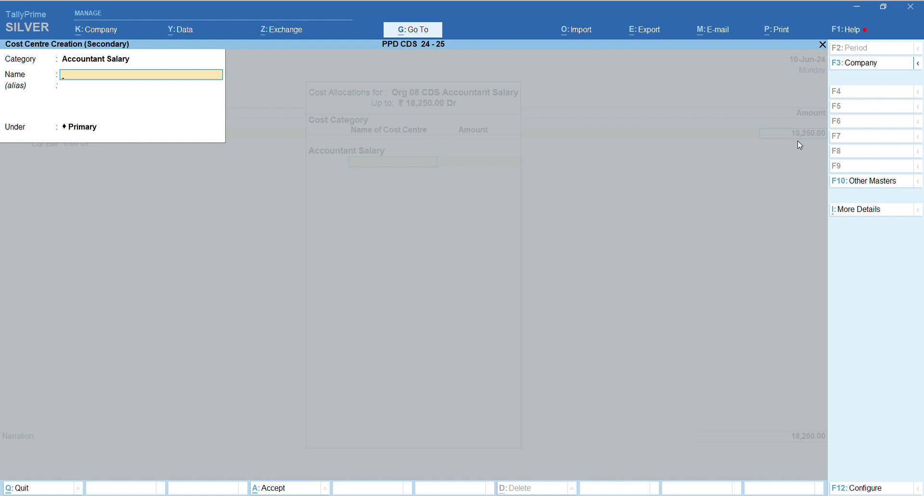
{"action": "type", "text": "S"}
{"action": "key", "text": "BackSpace"}
{"action": "type", "text": "tha CDS Accountant"}
{"action": "key", "text": "Return"}
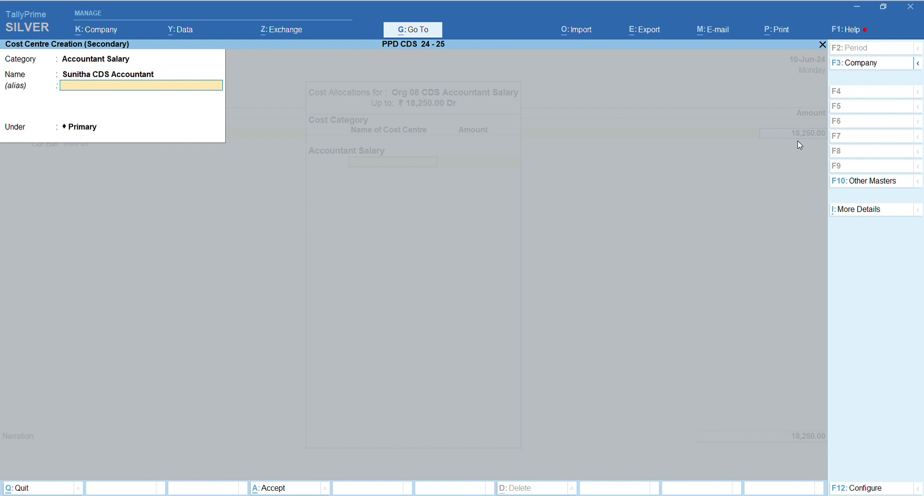
{"action": "key", "text": "Return"}
{"action": "key", "text": "Return"}
{"action": "key", "text": "Return"}
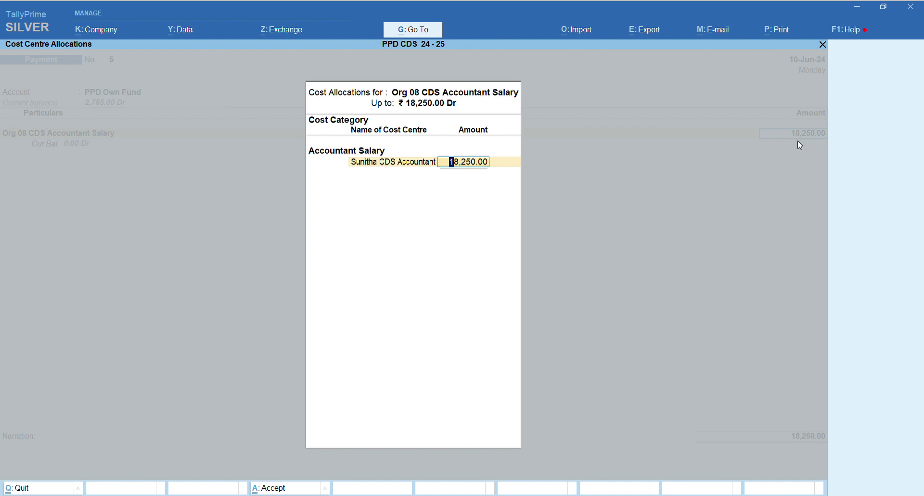
{"action": "key", "text": "Return"}
{"action": "key", "text": "Return"}
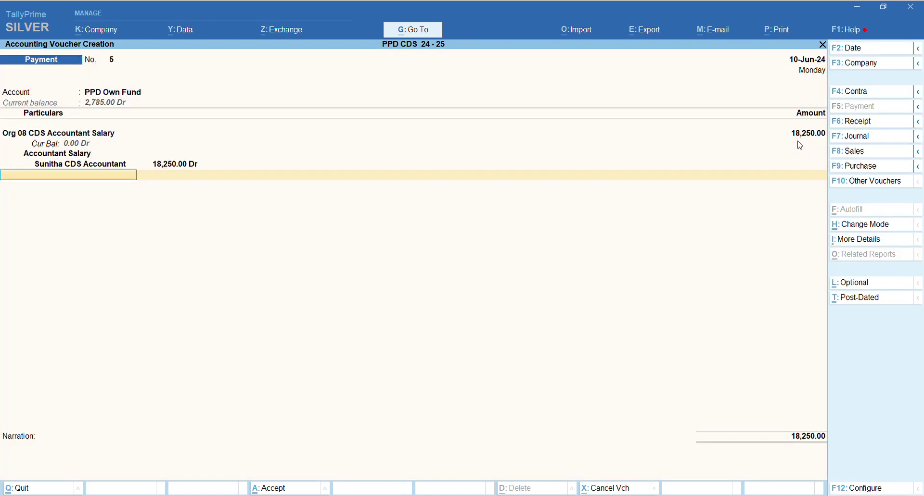
- Record cheque instrument number 154526 dated 10-Jun-24 in the bank allocation and save the payment voucher without a narration
{"action": "key", "text": "Return"}
{"action": "key", "text": "Return"}
{"action": "key", "text": "Return"}
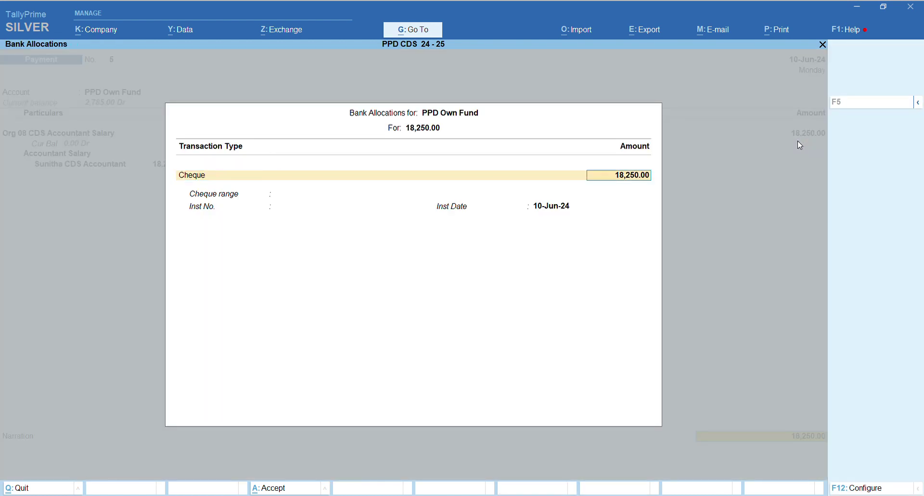
{"action": "key", "text": "Return"}
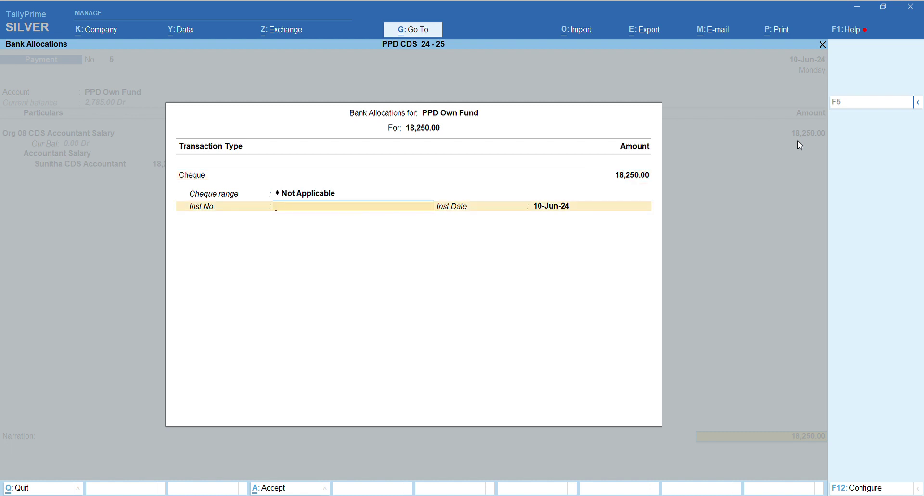
{"action": "type", "text": "154526"}
{"action": "key", "text": "Return"}
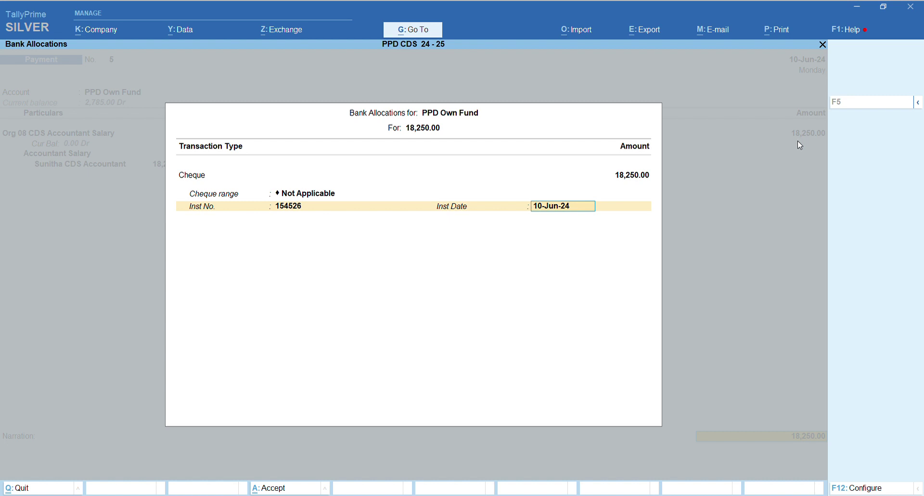
{"action": "key", "text": "Return"}
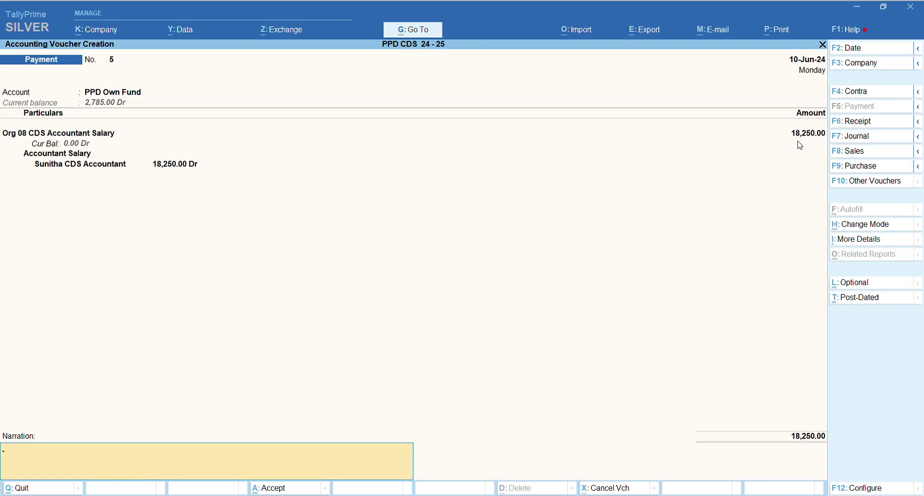
{"action": "key", "text": "Return"}
{"action": "key", "text": "y"}
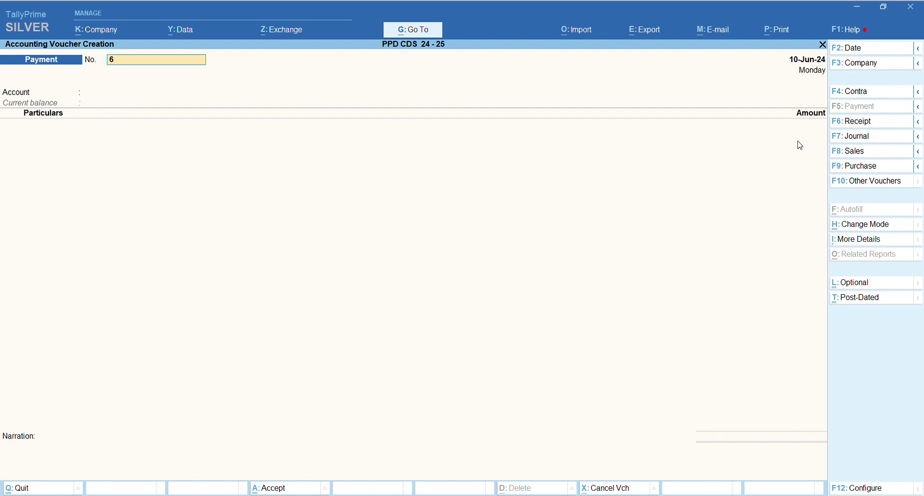
- Set the date of payment voucher number 6 to 10-Jul-24
{"action": "key", "text": "F2"}
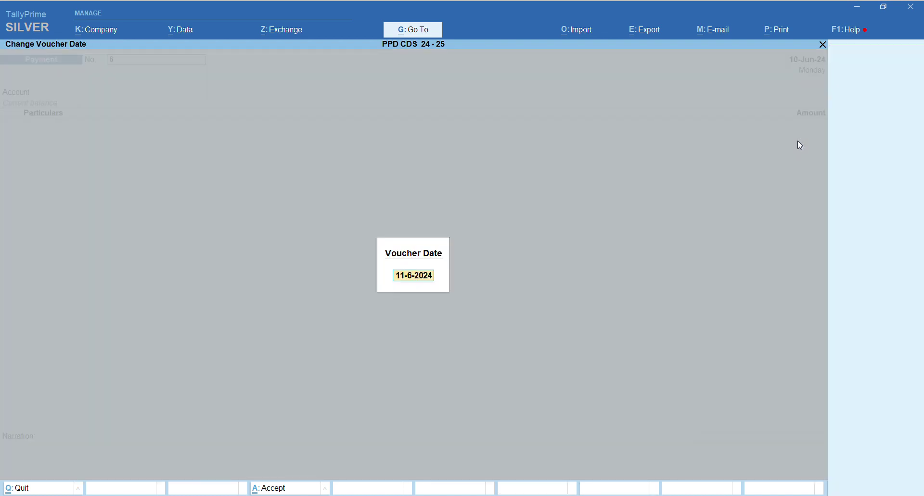
{"action": "type", "text": "10.7"}
{"action": "key", "text": "Return"}
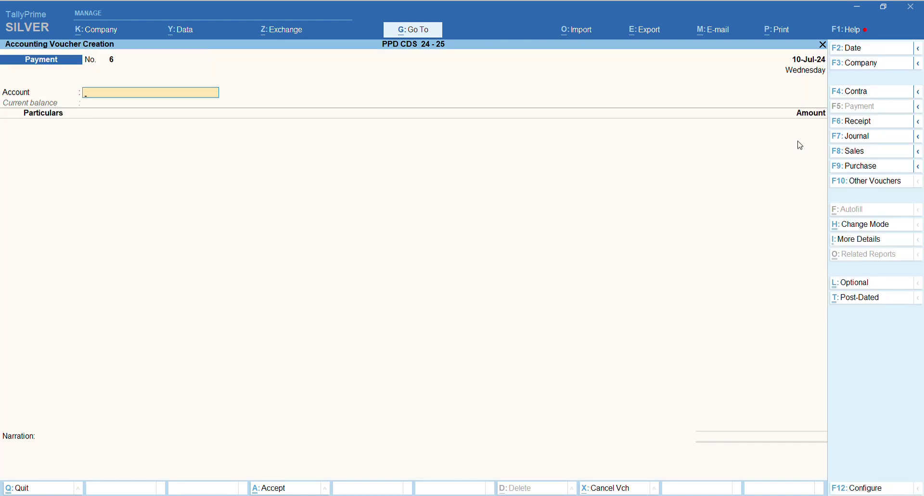
- Enter a payment of 18,250 from PPD Own Fund against the Org 08 CDS Accountant Salary ledger
{"action": "type", "text": "p"}
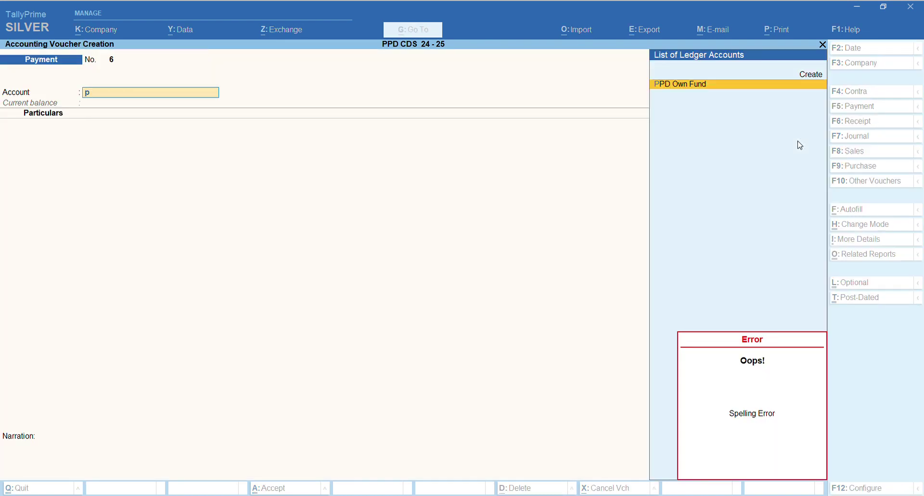
{"action": "key", "text": "Return"}
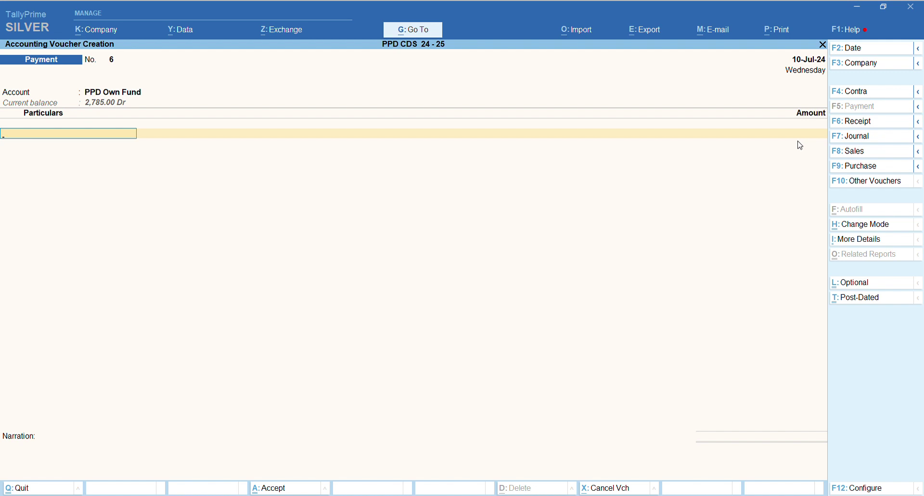
{"action": "type", "text": "Cds"}
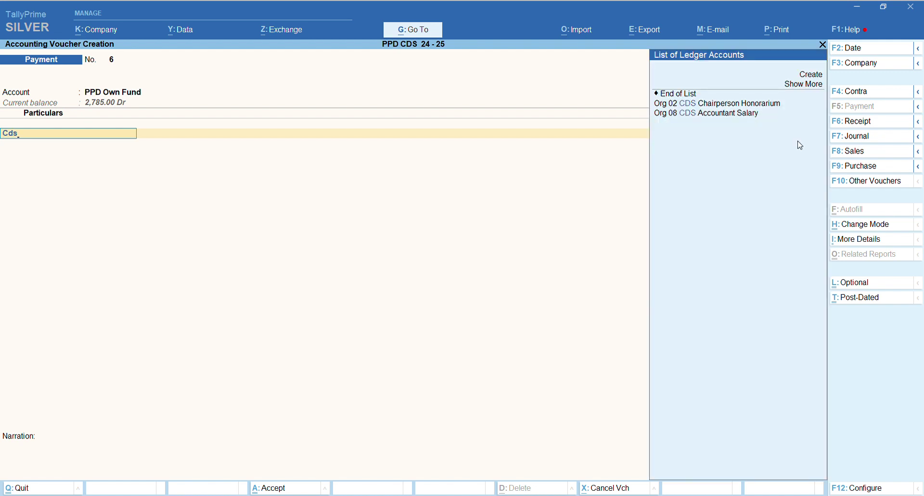
{"action": "key", "text": "Down"}
{"action": "key", "text": "Down"}
{"action": "key", "text": "Return"}
{"action": "type", "text": "1"}
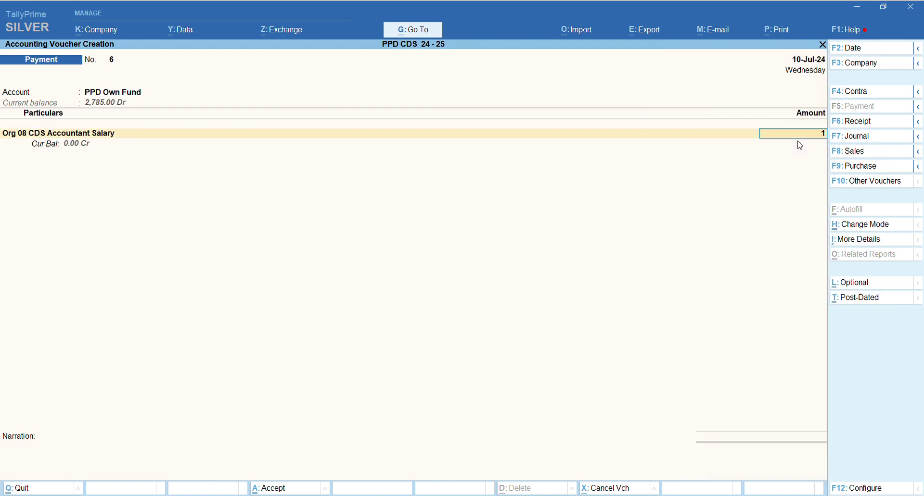
{"action": "type", "text": "8250"}
{"action": "key", "text": "Return"}
- Allocate the full 18,250 to the accountant's cost centre under the Accountant Salary category
{"action": "key", "text": "Return"}
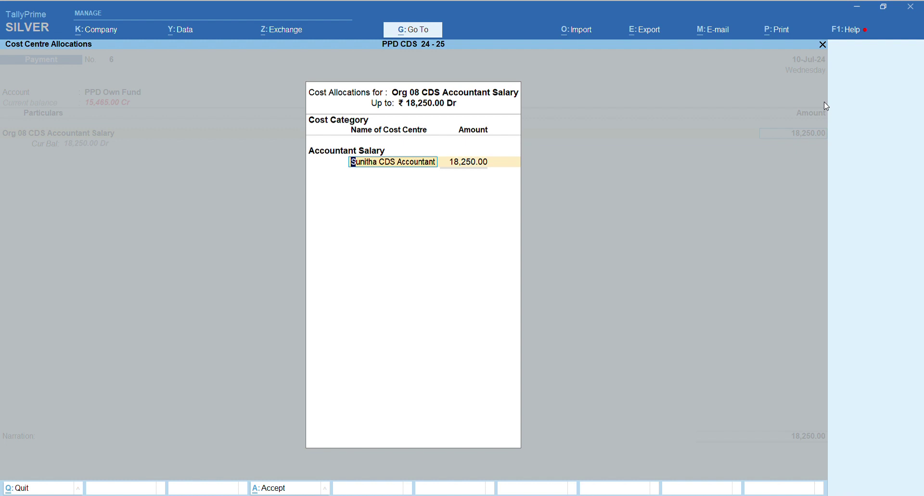
{"action": "key", "text": "Return"}
{"action": "key", "text": "Return"}
{"action": "key", "text": "Return"}
{"action": "key", "text": "Return"}
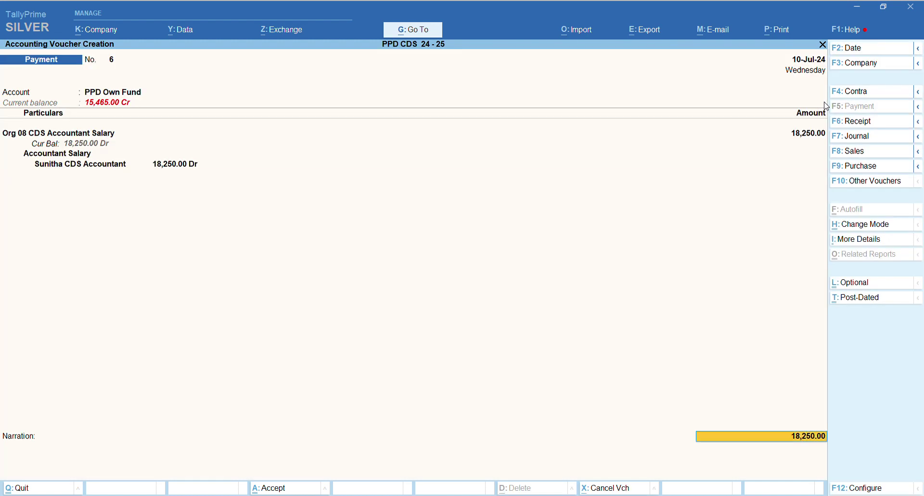
- Accept the cheque bank allocation dated 10-Jul-24 with a blank instrument number and save the payment voucher without a narration
{"action": "key", "text": "Return"}
{"action": "key", "text": "Return"}
{"action": "key", "text": "Return"}
{"action": "key", "text": "Return"}
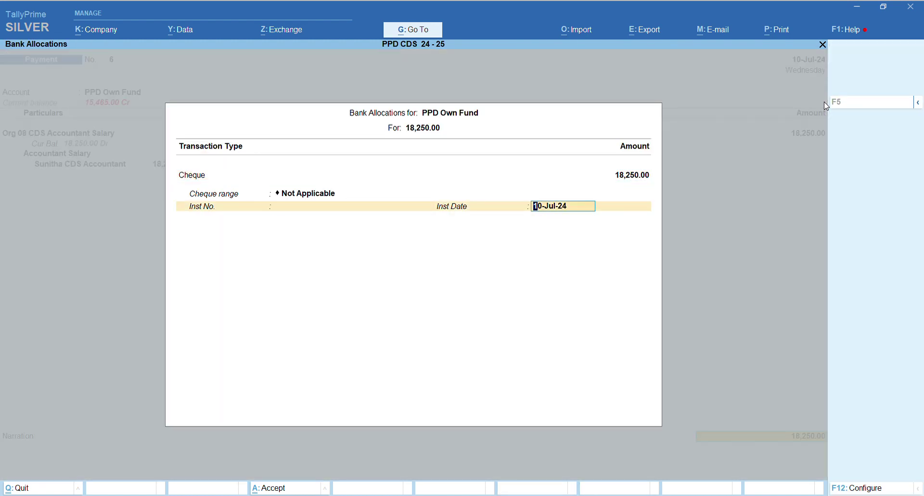
{"action": "key", "text": "Return"}
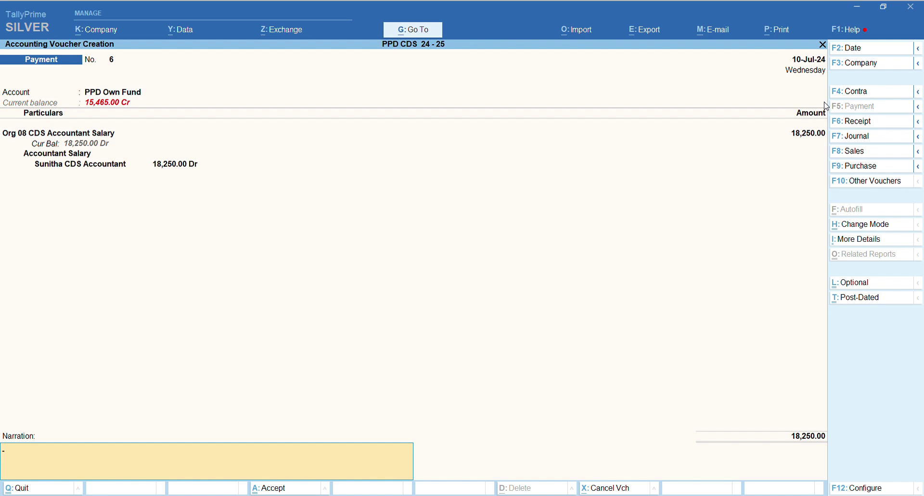
{"action": "key", "text": "Return"}
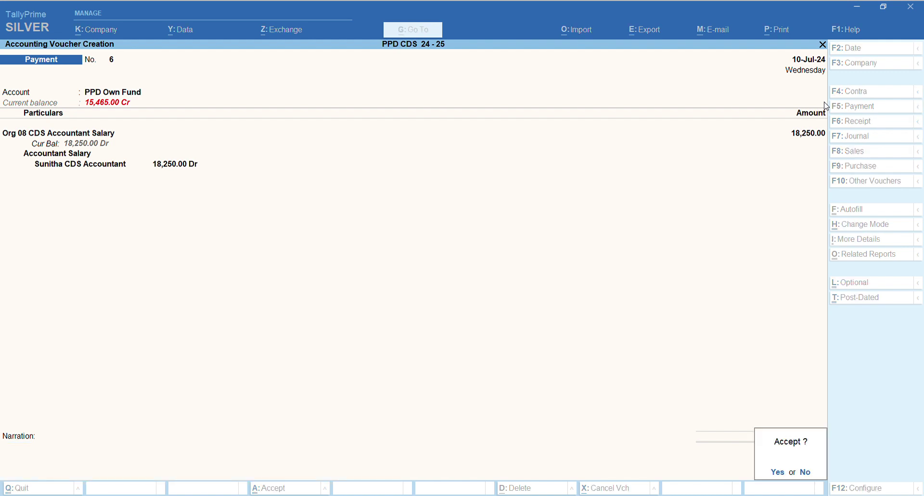
{"action": "key", "text": "Return"}
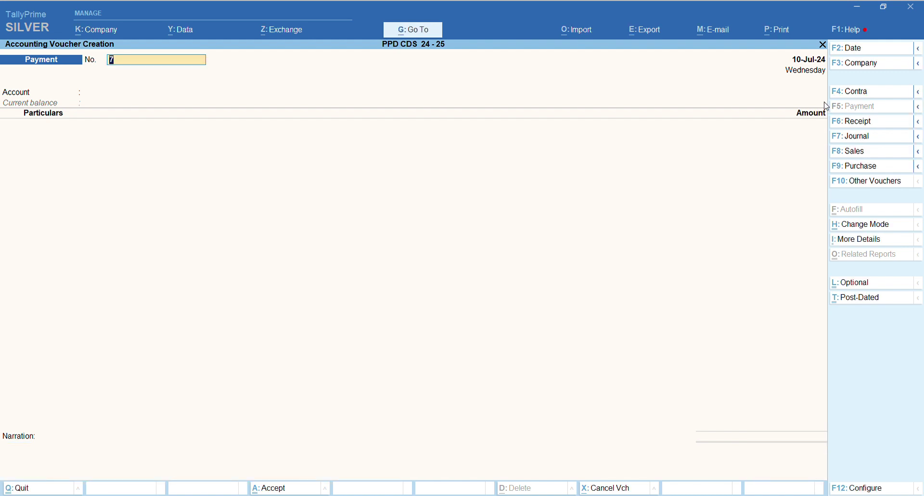
- Leave voucher entry and examine the detailed Income and Expenditure Statement
{"action": "key", "text": "BackSpace"}
{"action": "key", "text": "Escape"}
{"action": "key", "text": "Escape"}
{"action": "key", "text": "Escape"}
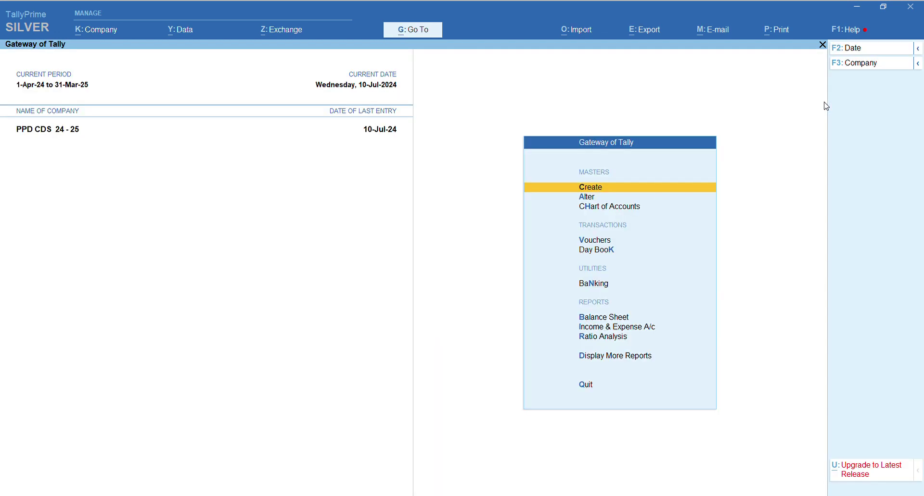
{"action": "key", "text": "i"}
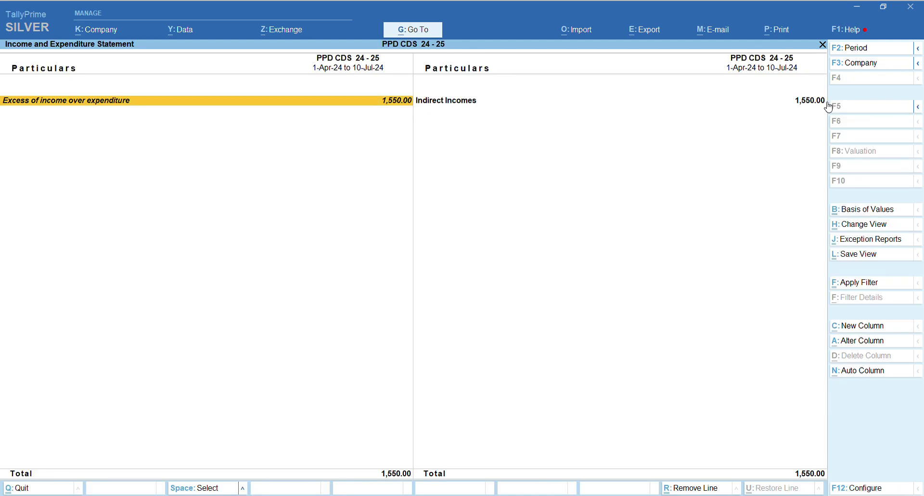
{"action": "key", "text": "alt+F5"}
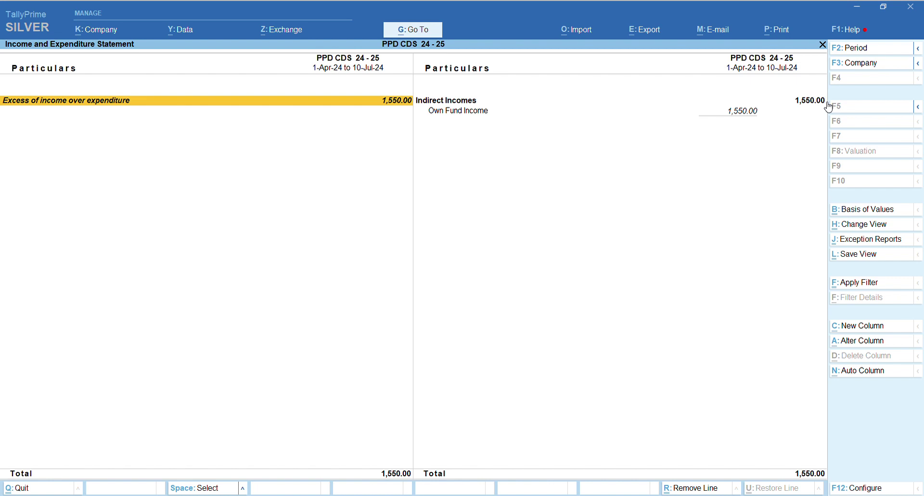
{"action": "key", "text": "Escape"}
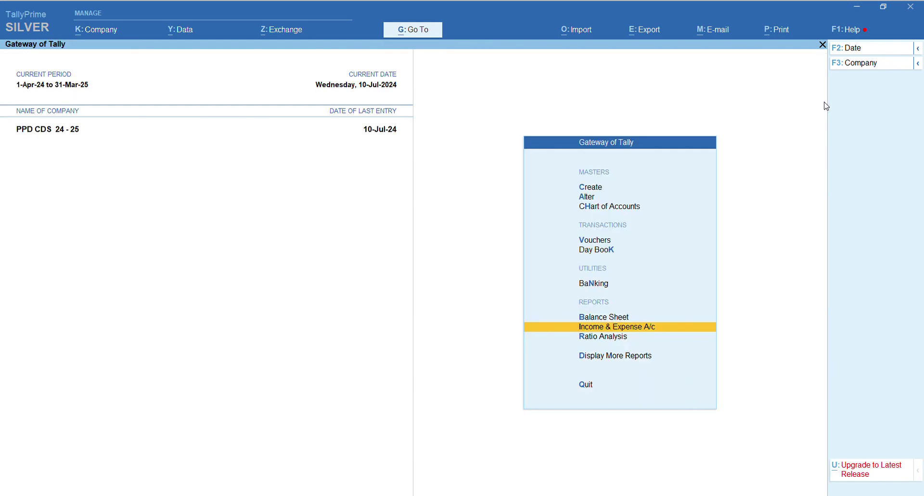
- Examine the Balance Sheet and the group summary of its Current Liabilities
{"action": "key", "text": "Up"}
{"action": "key", "text": "Return"}
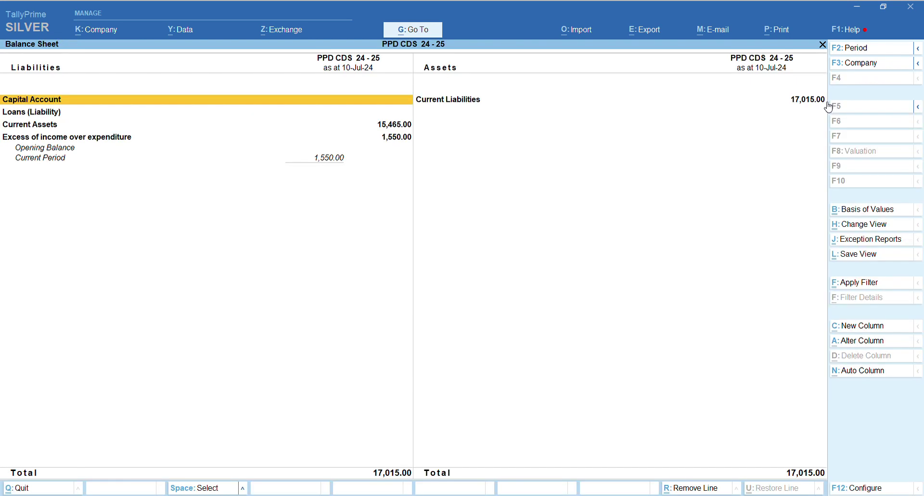
{"action": "key", "text": "Down"}
{"action": "key", "text": "Down"}
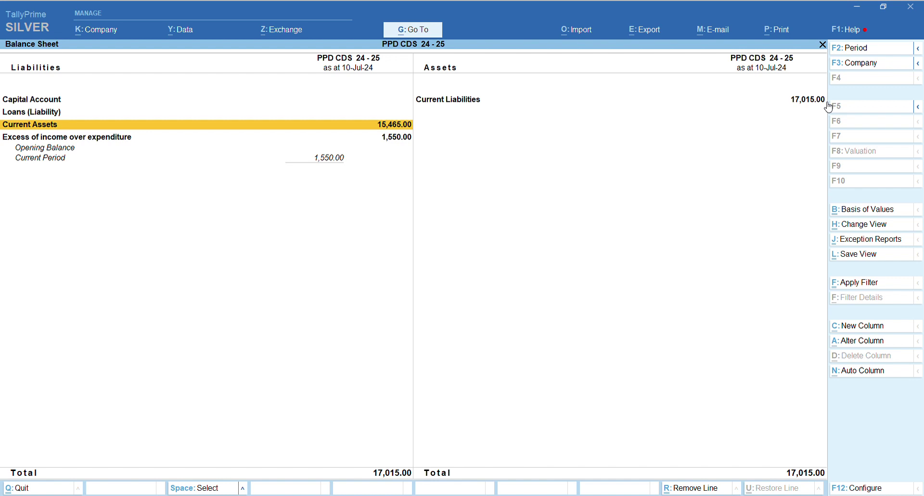
{"action": "key", "text": "Up"}
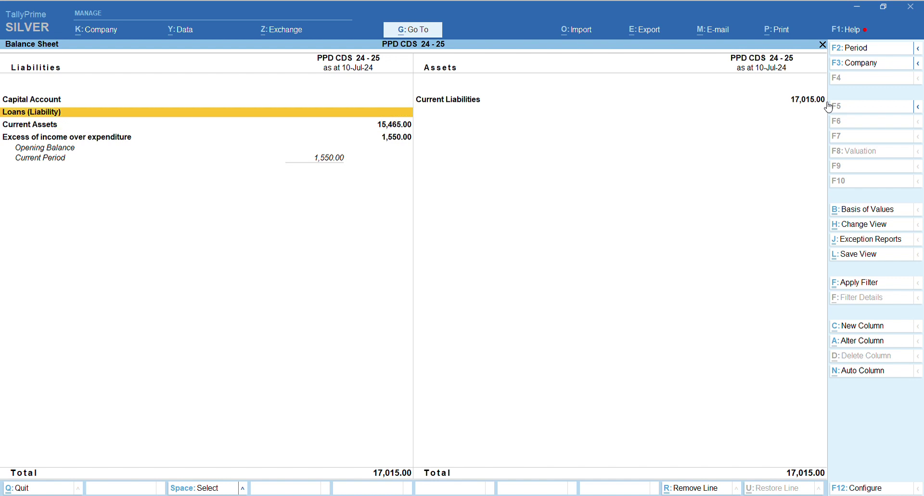
{"action": "key", "text": "Right"}
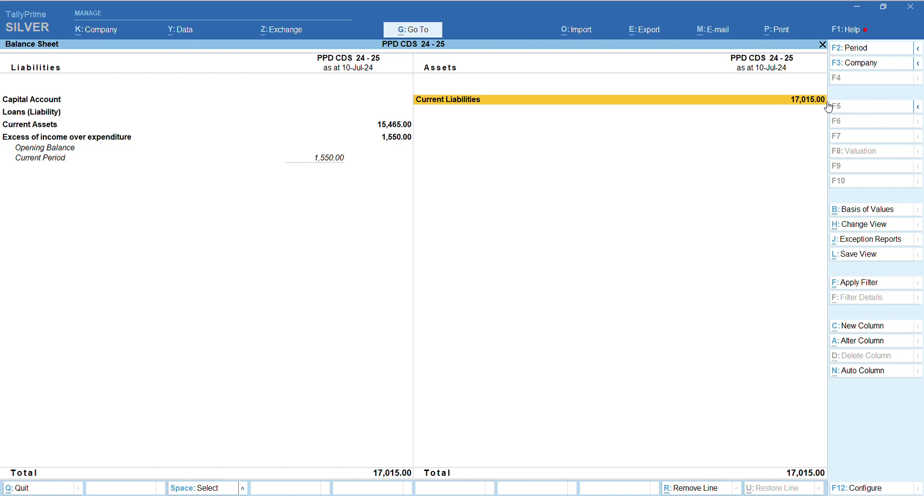
{"action": "key", "text": "Return"}
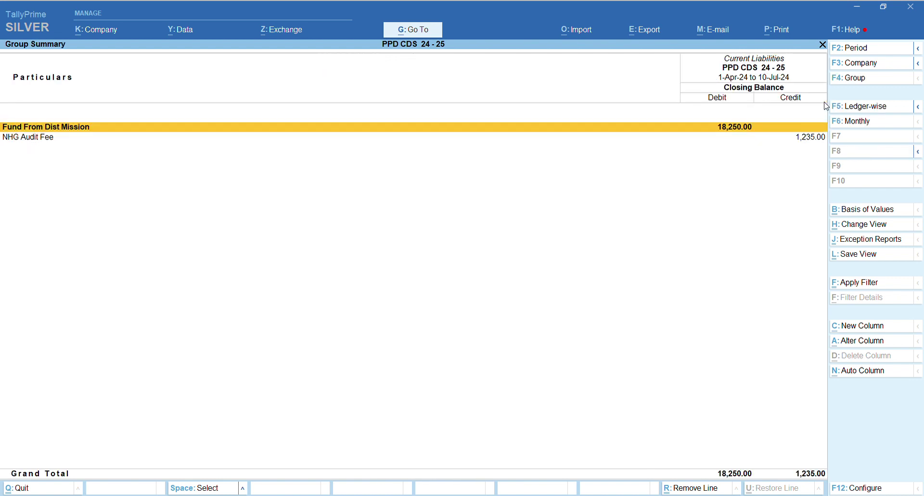
{"action": "key", "text": "Down"}
{"action": "key", "text": "Up"}
{"action": "key", "text": "Down"}
{"action": "key", "text": "Up"}
{"action": "key", "text": "Escape"}
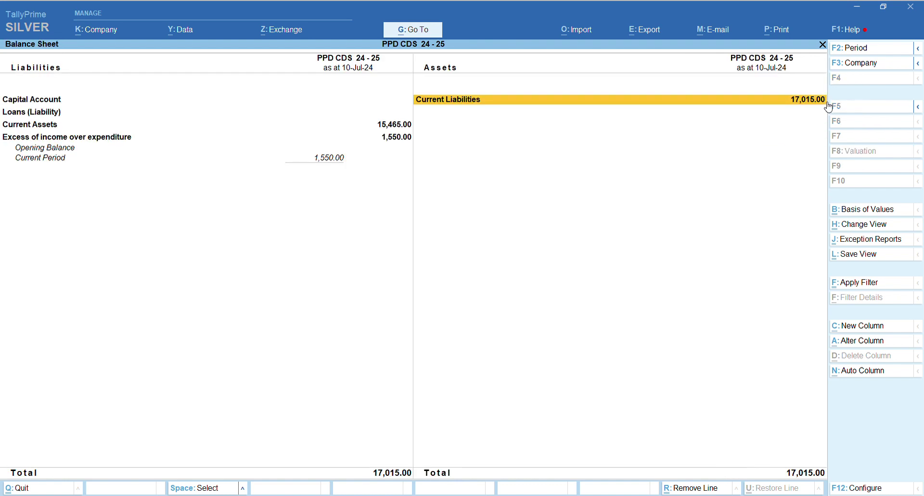
- Drill down from the Balance Sheet's Current Assets through Bank Accounts to the PPD Own Fund ledger's monthly summary
{"action": "key", "text": "Left"}
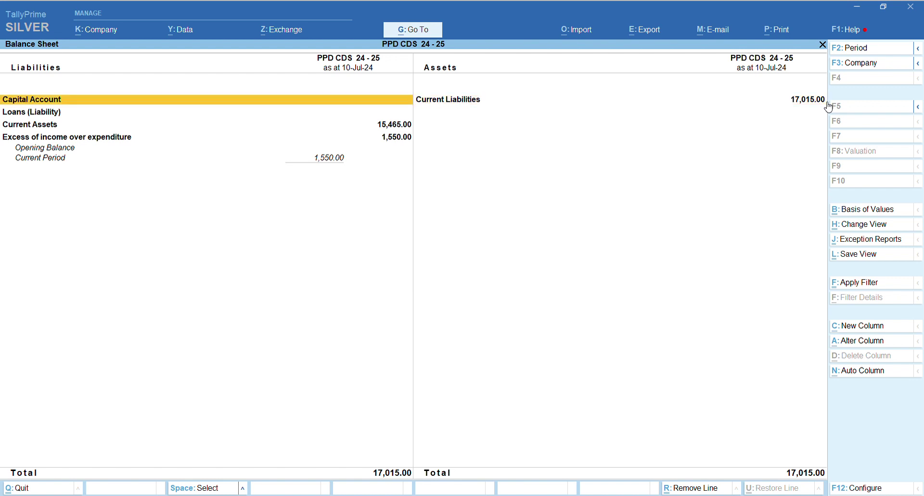
{"action": "key", "text": "Down"}
{"action": "key", "text": "Down"}
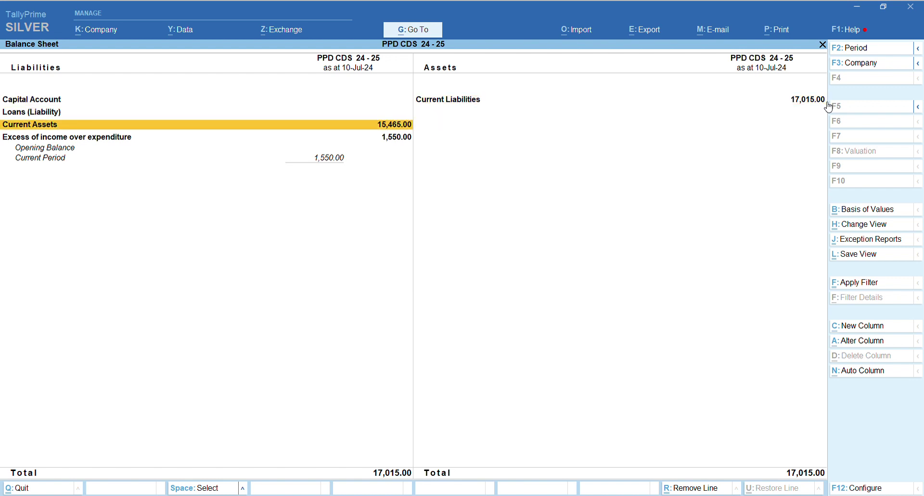
{"action": "key", "text": "Return"}
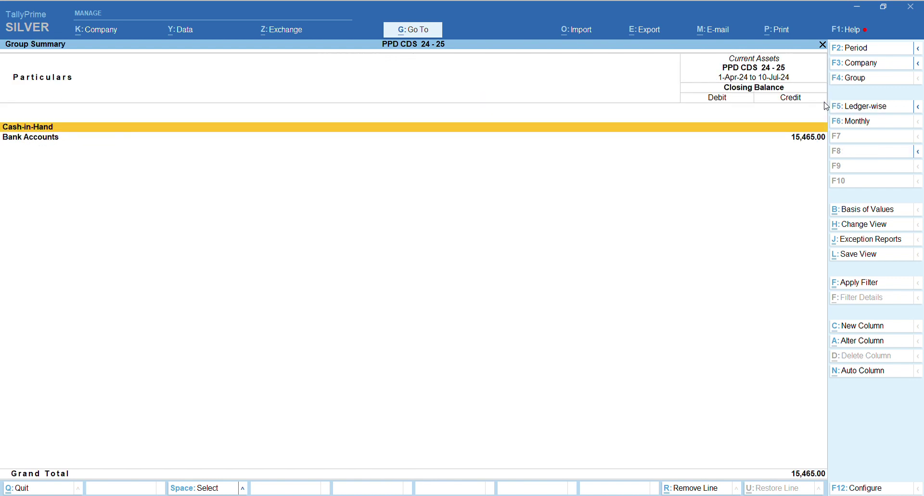
{"action": "key", "text": "Down"}
{"action": "key", "text": "Return"}
{"action": "key", "text": "Return"}
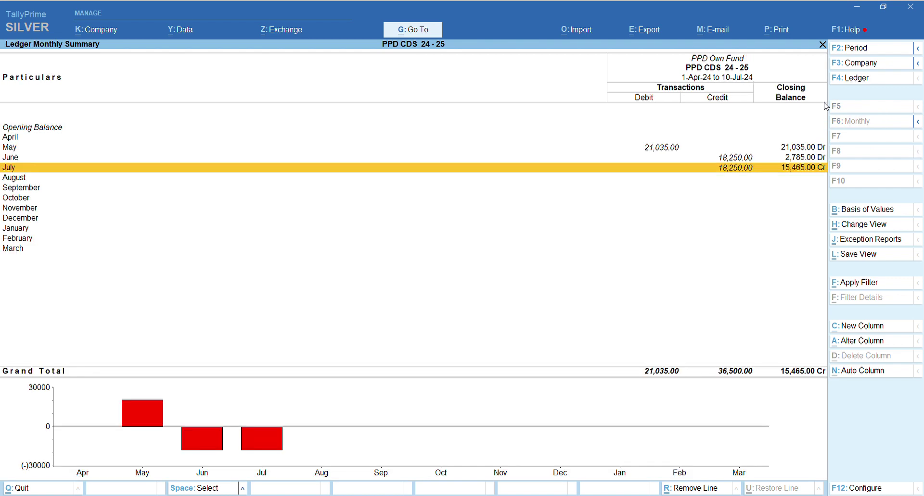
{"action": "key", "text": "Up"}
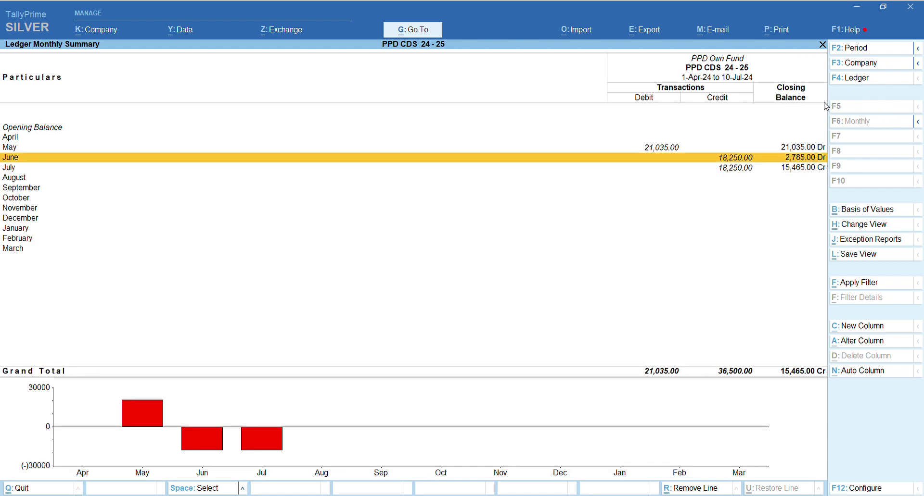
{"action": "key", "text": "Escape"}
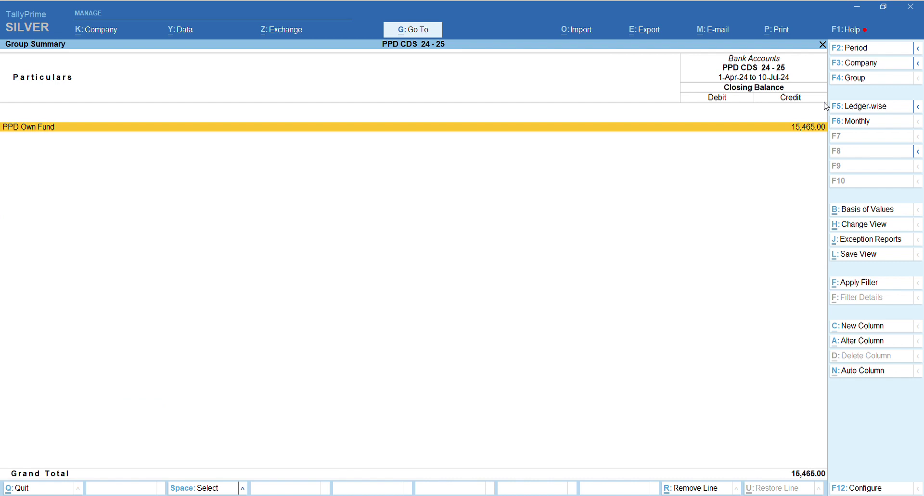
{"action": "key", "text": "Escape"}
- Reopen the PPD Own Fund monthly summary, compare its May, June and July transactions, and return to the Gateway of Tally
{"action": "key", "text": "Return"}
{"action": "key", "text": "Return"}
{"action": "key", "text": "Up"}
{"action": "key", "text": "Up"}
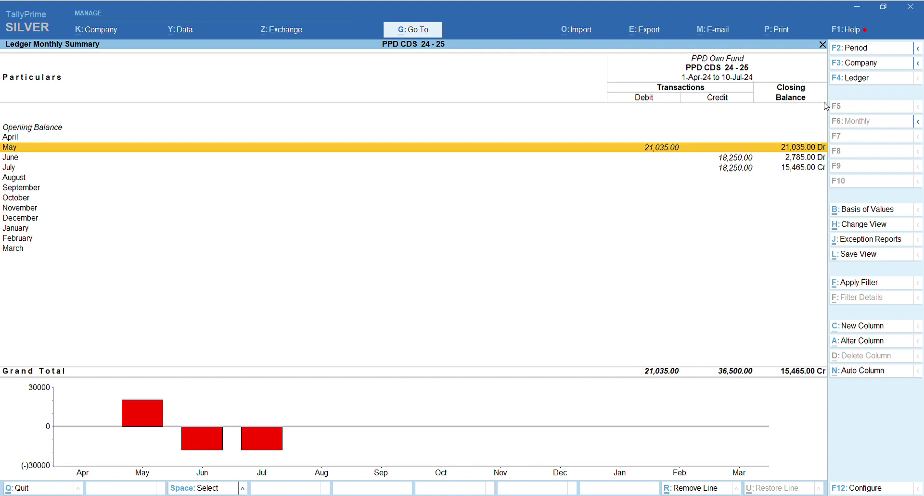
{"action": "key", "text": "Down"}
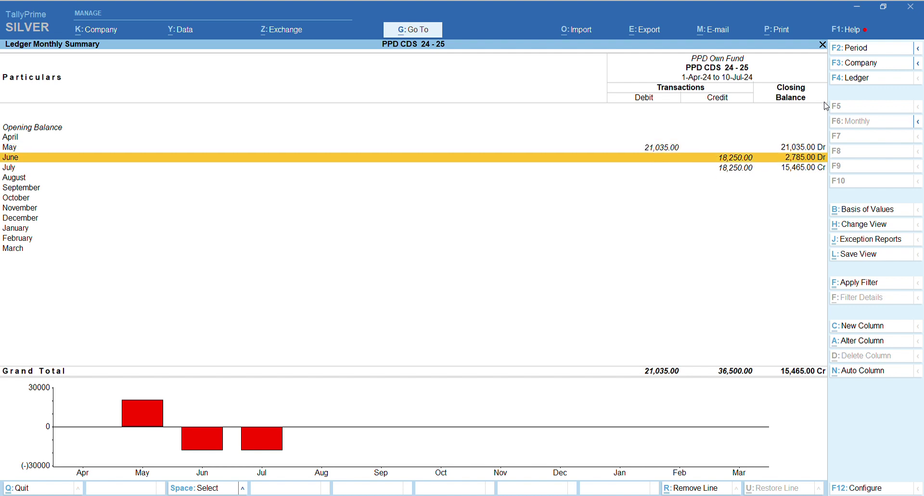
{"action": "key", "text": "Down"}
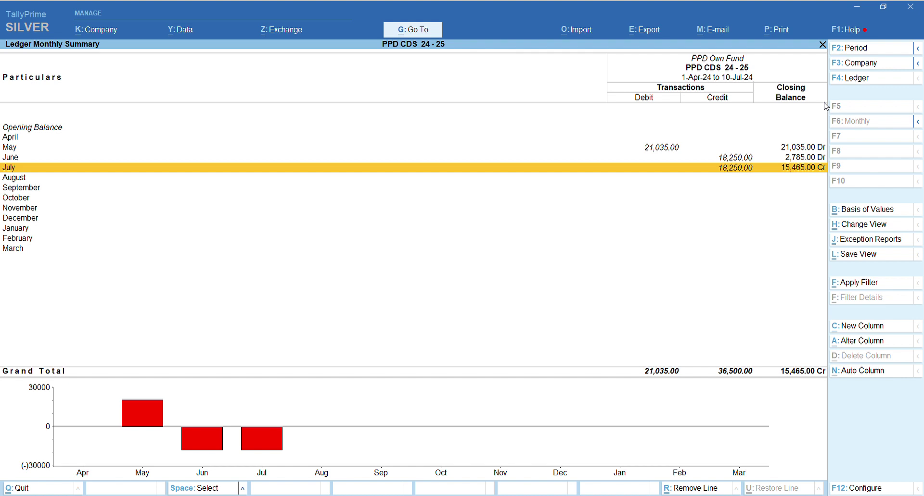
{"action": "key", "text": "Escape"}
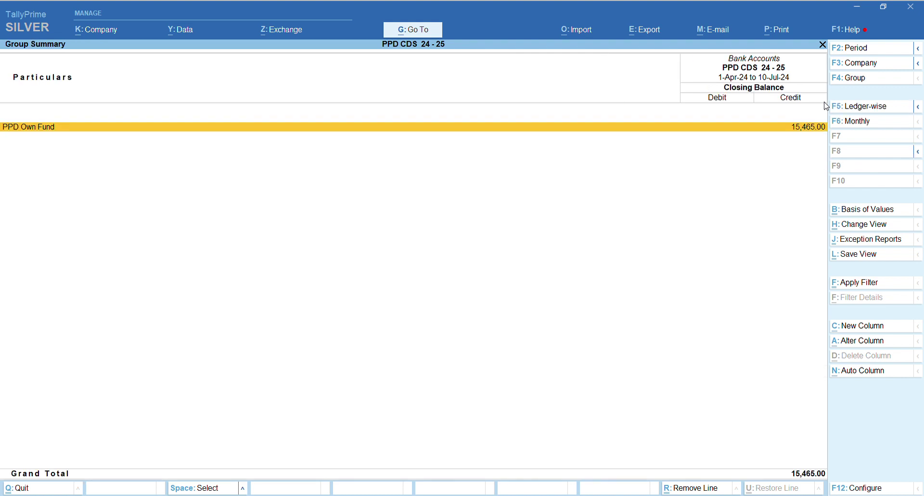
{"action": "key", "text": "Escape"}
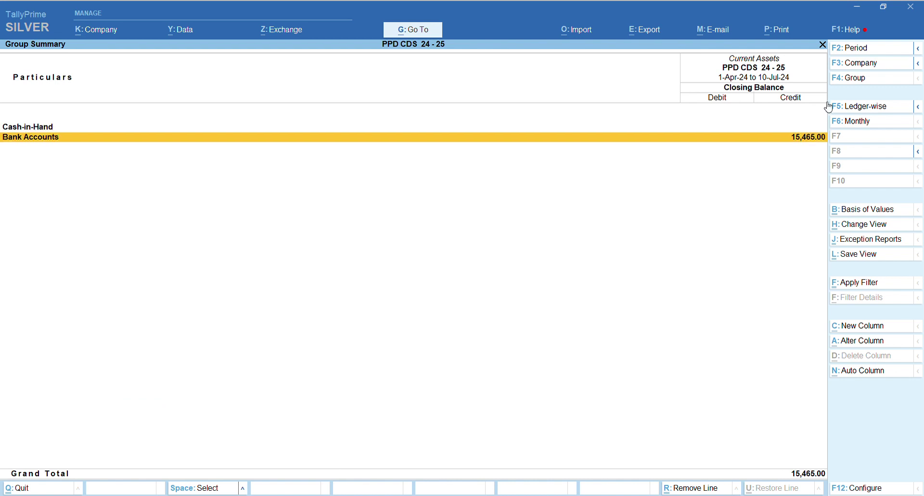
{"action": "key", "text": "Escape"}
{"action": "key", "text": "Escape"}
{"action": "key", "text": "Escape"}
{"action": "key", "text": "Escape"}
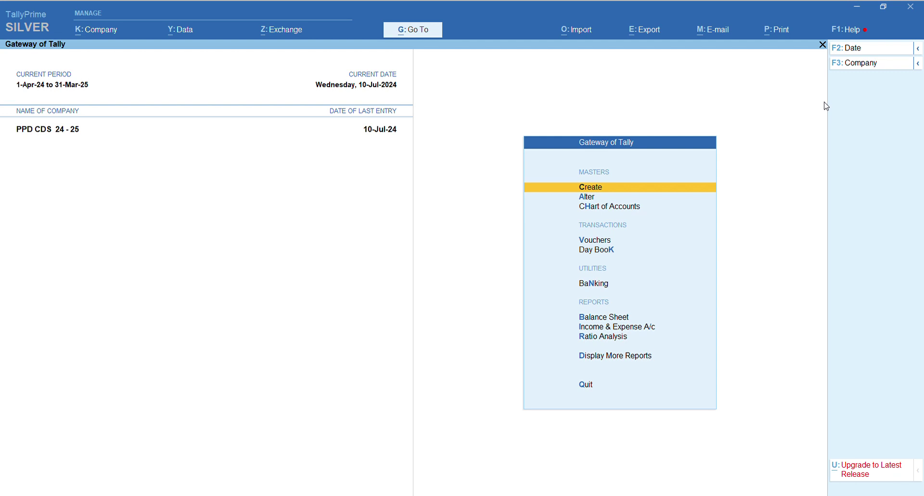
- Open the Cost Centres reports under Statements of Accounts
{"action": "key", "text": "d"}
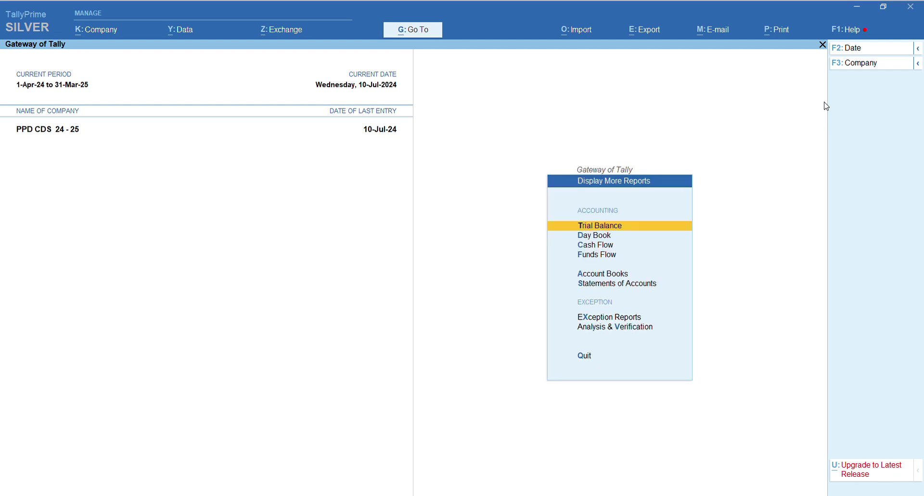
{"action": "key", "text": "Down"}
{"action": "key", "text": "Down"}
{"action": "key", "text": "Down"}
{"action": "key", "text": "Down"}
{"action": "key", "text": "Down"}
{"action": "key", "text": "Return"}
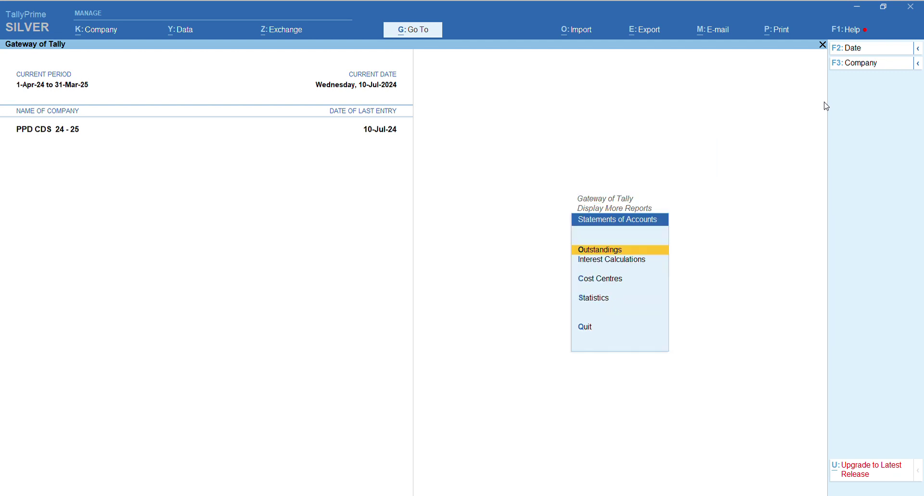
{"action": "key", "text": "Down"}
{"action": "key", "text": "Down"}
{"action": "key", "text": "Return"}
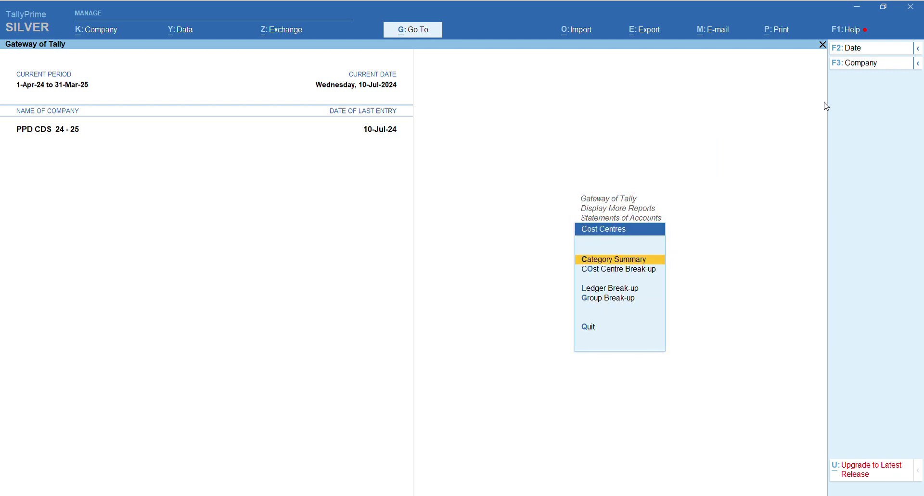
- Display the cost centre Ledger Break-up for the Org 08 CDS Accountant Salary ledger
{"action": "key", "text": "Down"}
{"action": "key", "text": "Down"}
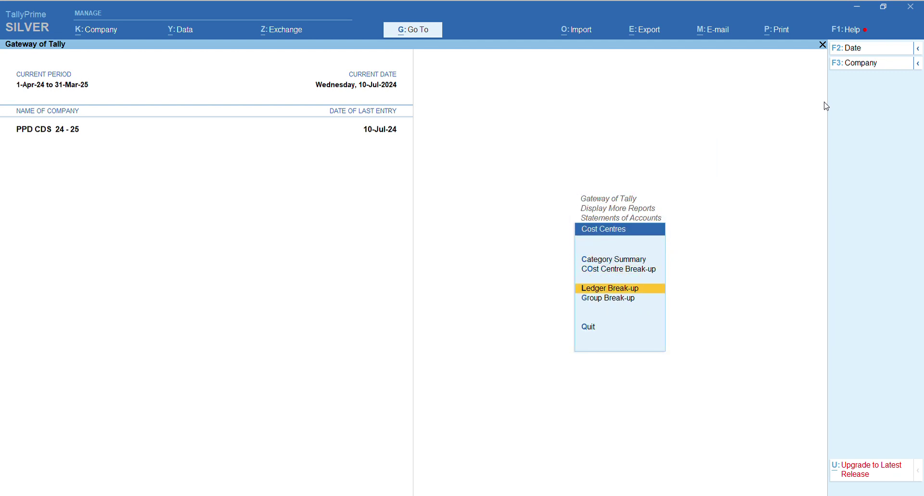
{"action": "key", "text": "Return"}
{"action": "key", "text": "Down"}
{"action": "key", "text": "Down"}
{"action": "key", "text": "Down"}
{"action": "key", "text": "Down"}
{"action": "key", "text": "Down"}
{"action": "key", "text": "Down"}
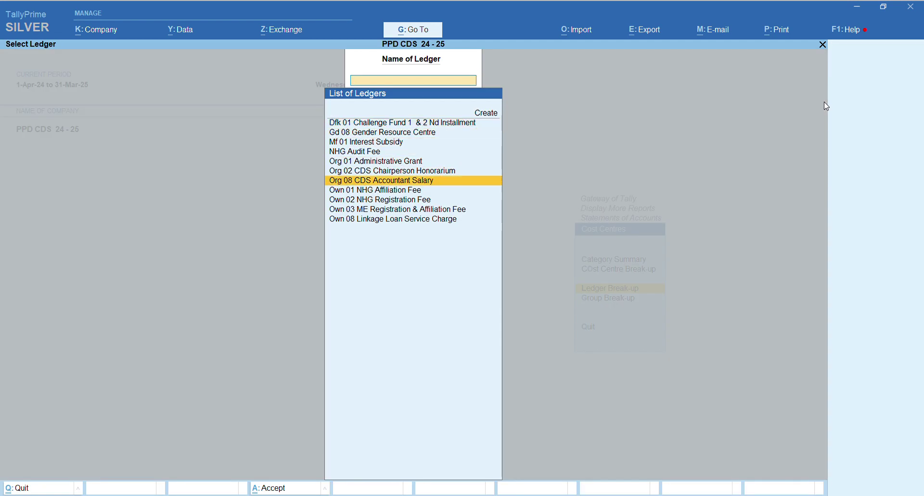
{"action": "key", "text": "Return"}
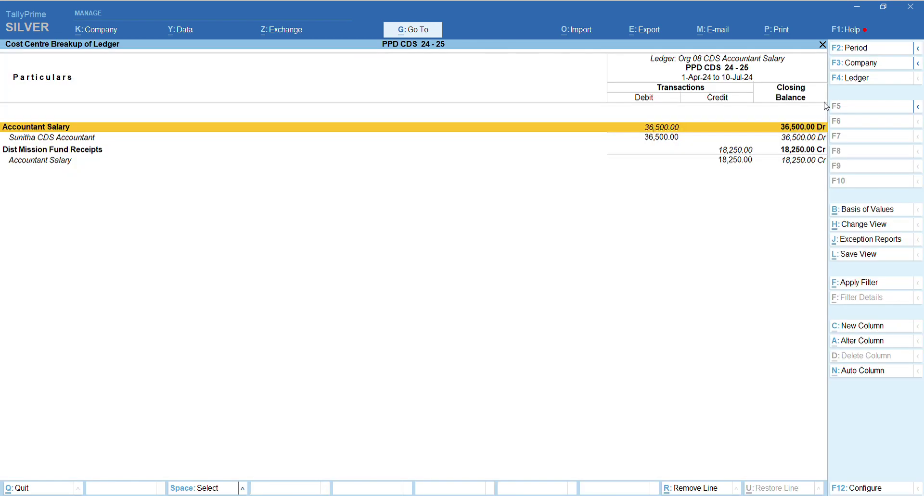
- Examine the Accountant Salary payments and Dist Mission Fund Receipts allocations in the ledger's cost centre break-up
{"action": "key", "text": "Down"}
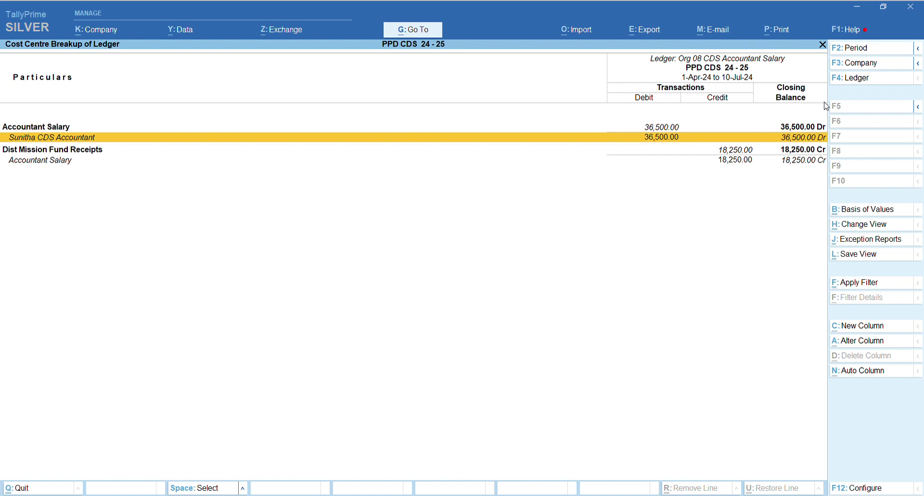
{"action": "key", "text": "Down"}
{"action": "key", "text": "Down"}
{"action": "key", "text": "Up"}
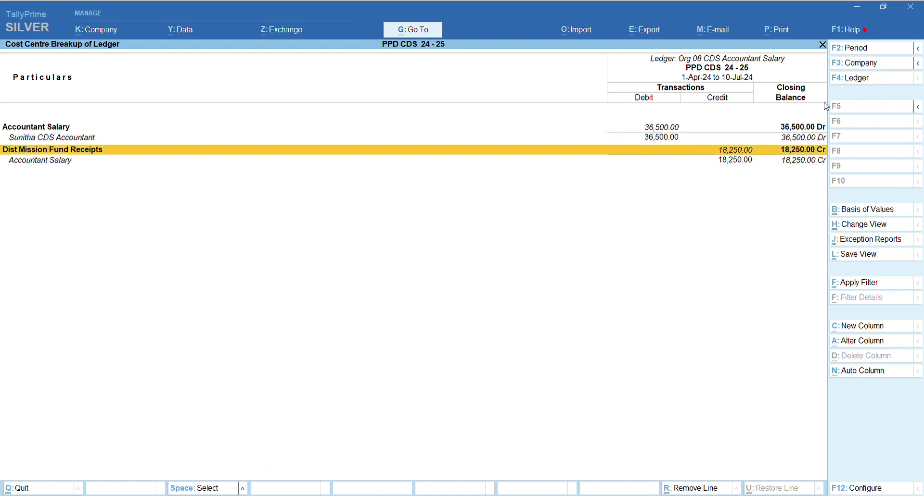
{"action": "key", "text": "Down"}
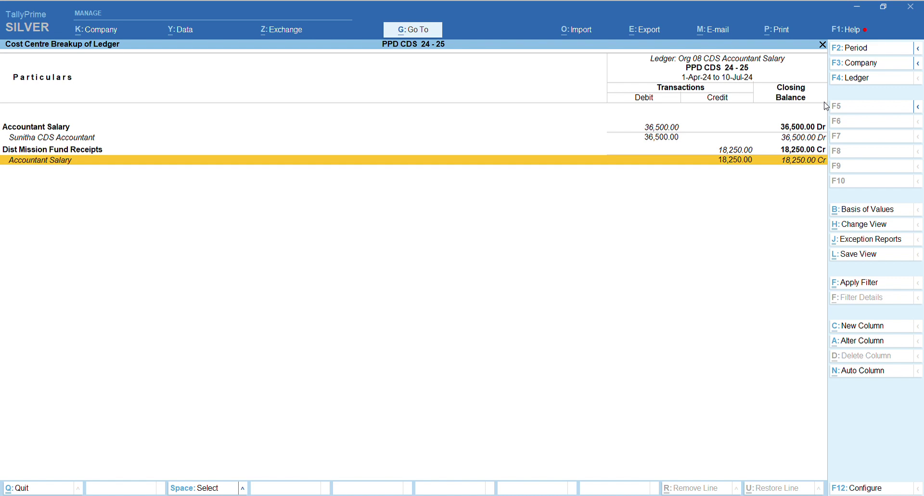
{"action": "key", "text": "Up"}
{"action": "key", "text": "Up"}
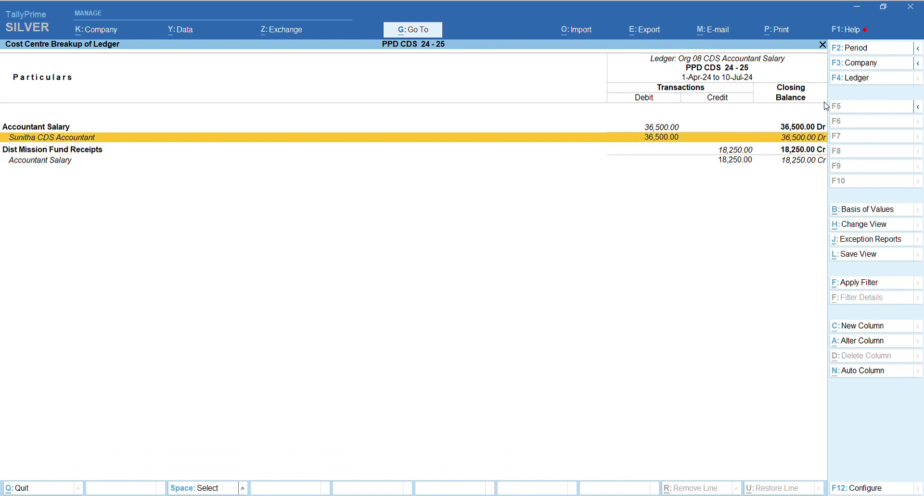
{"action": "key", "text": "Down"}
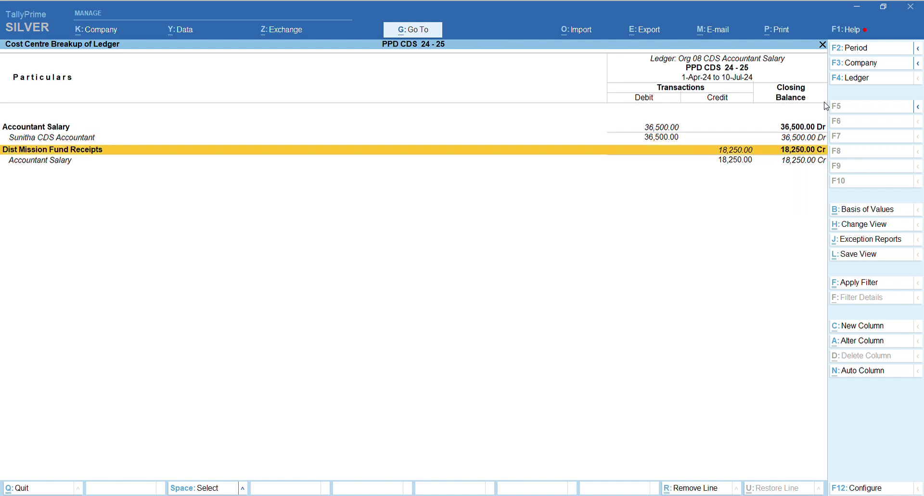
{"action": "key", "text": "Up"}
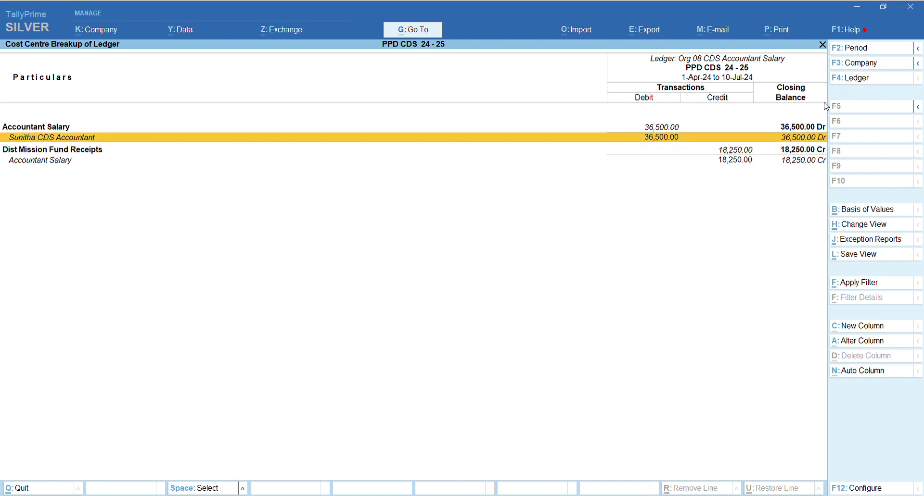
- Check the monthly summary of the accountant's cost centre, then leave the cost centre reports for the Gateway of Tally
{"action": "key", "text": "Return"}
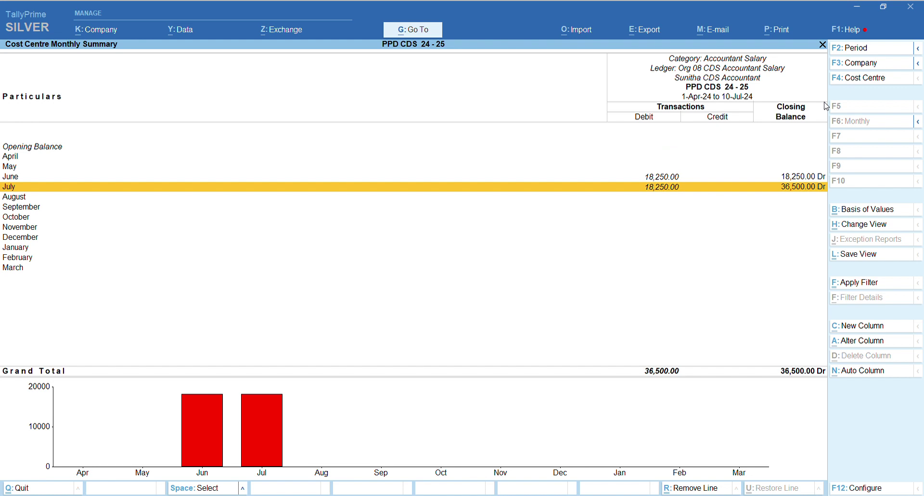
{"action": "key", "text": "Escape"}
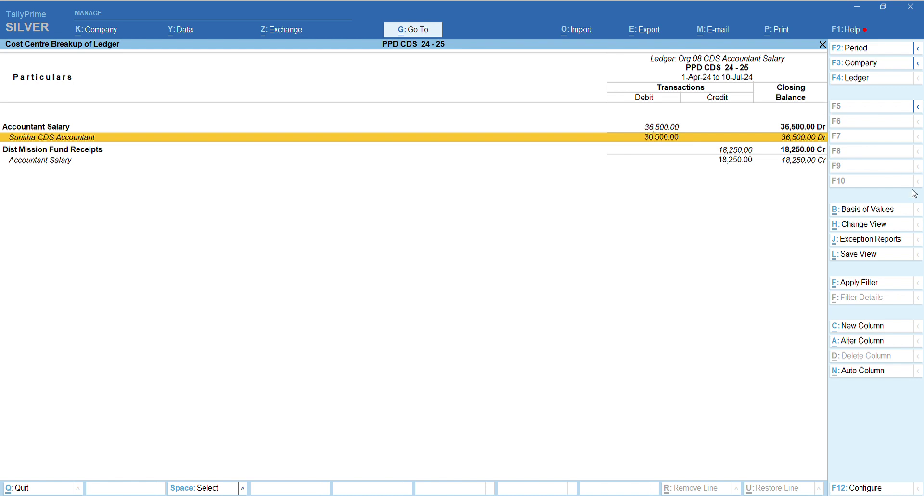
{"action": "key", "text": "Escape"}
{"action": "key", "text": "Escape"}
{"action": "key", "text": "Escape"}
{"action": "key", "text": "Escape"}
{"action": "key", "text": "Escape"}
{"action": "key", "text": "Escape"}
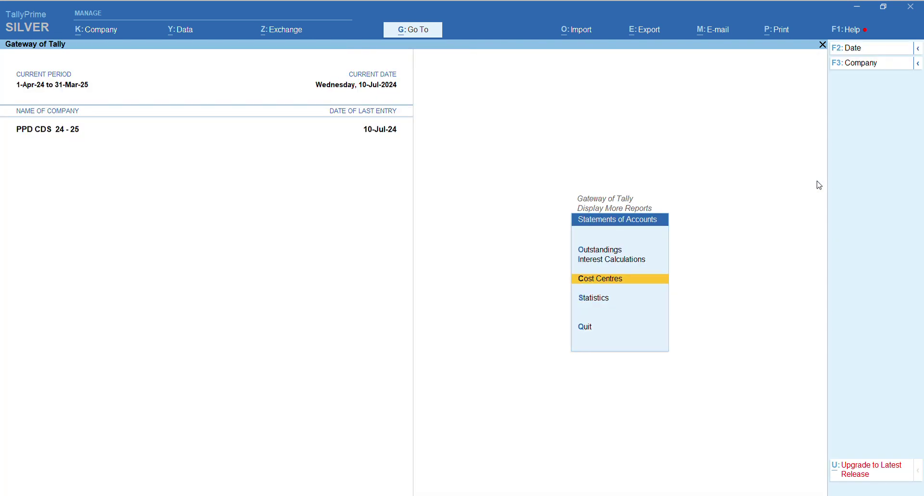
{"action": "key", "text": "n"}
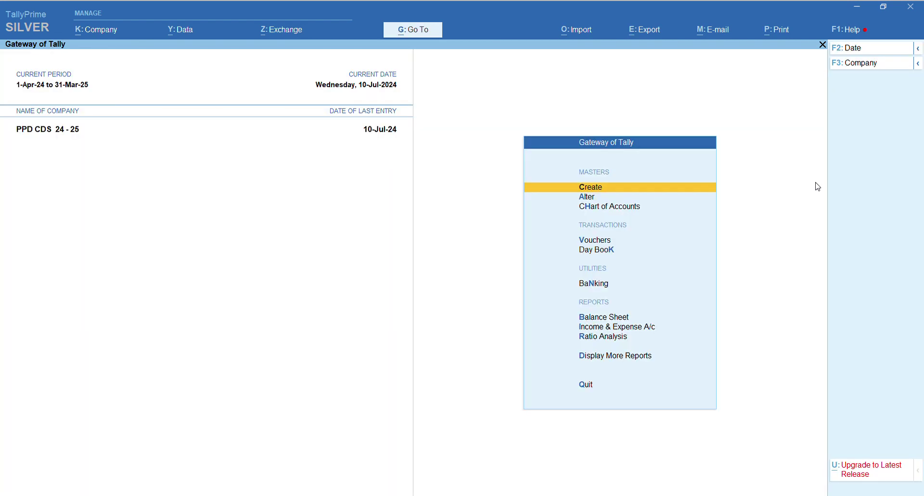